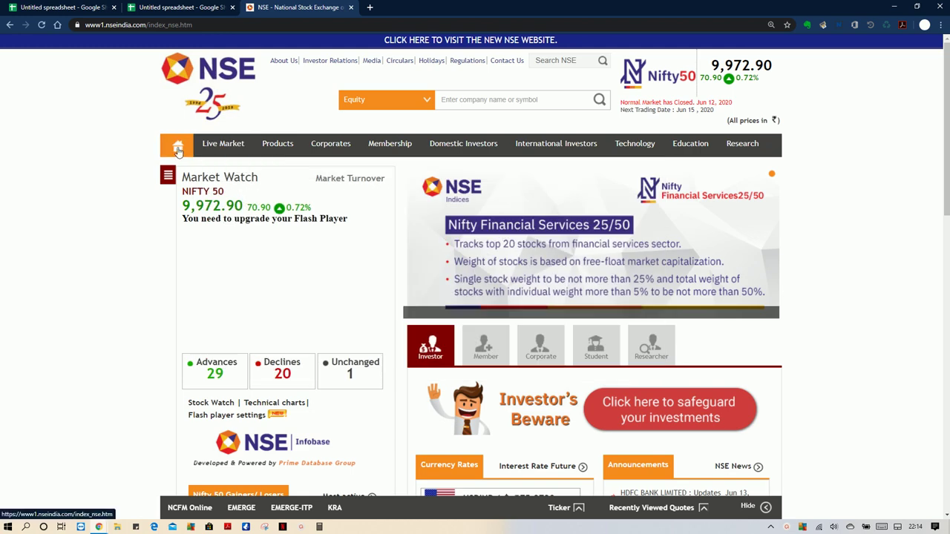
Step: Open the Equity Stock live watch page on the NSE site and look over the Nifty 50 table
mouse_move(220, 149)
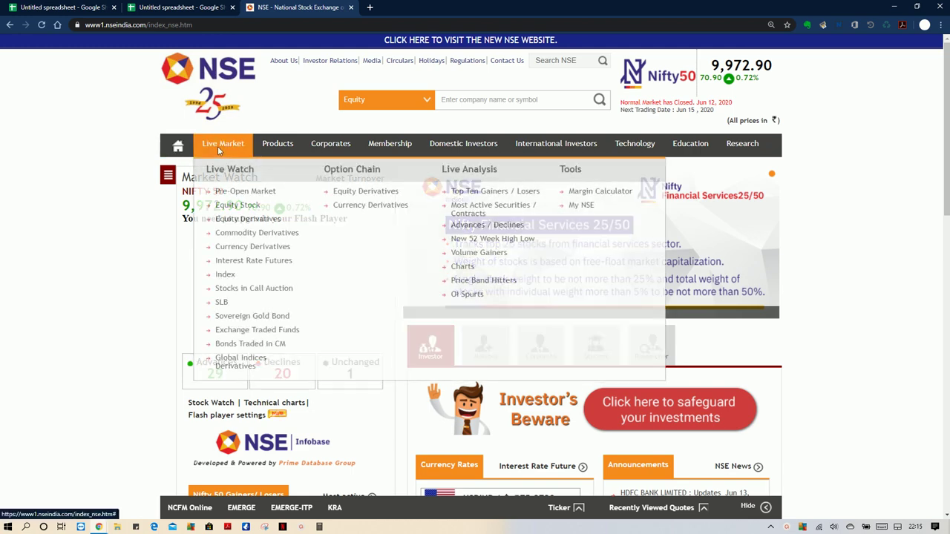
click(234, 208)
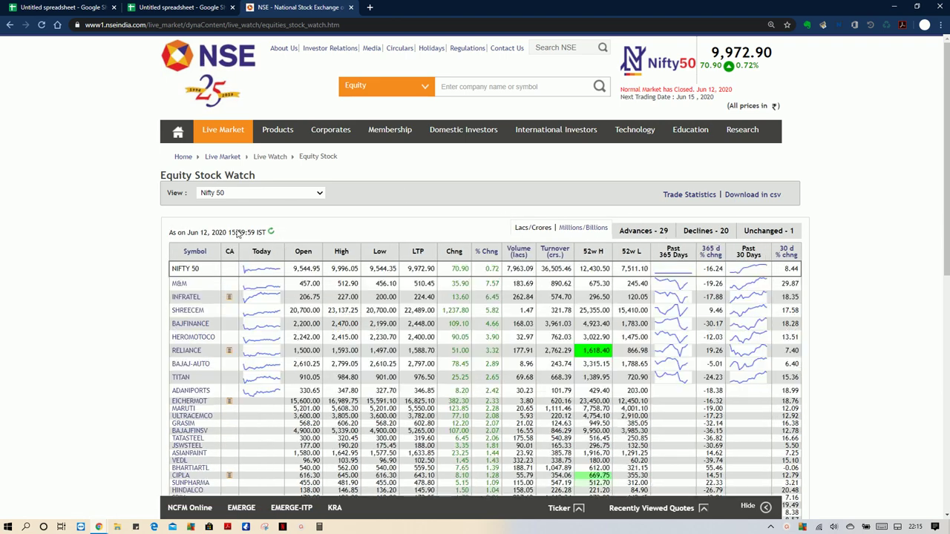
scroll(800, 242, down, 2)
scroll(800, 242, up, 2)
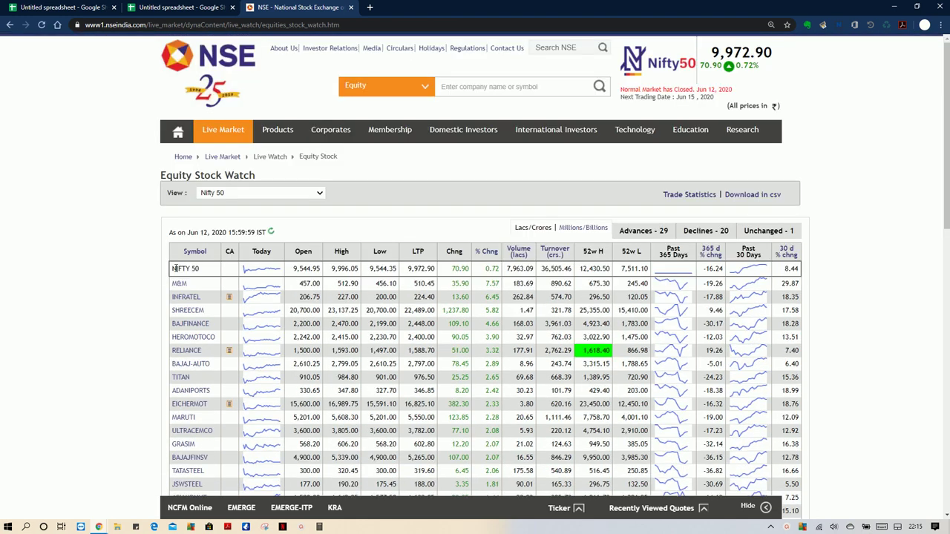
scroll(177, 319, down, 1)
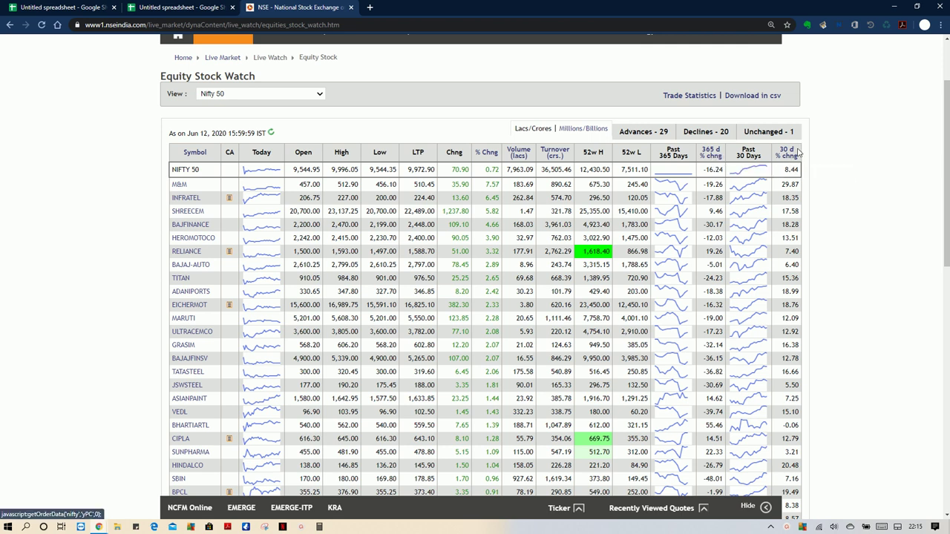
scroll(719, 244, up, 2)
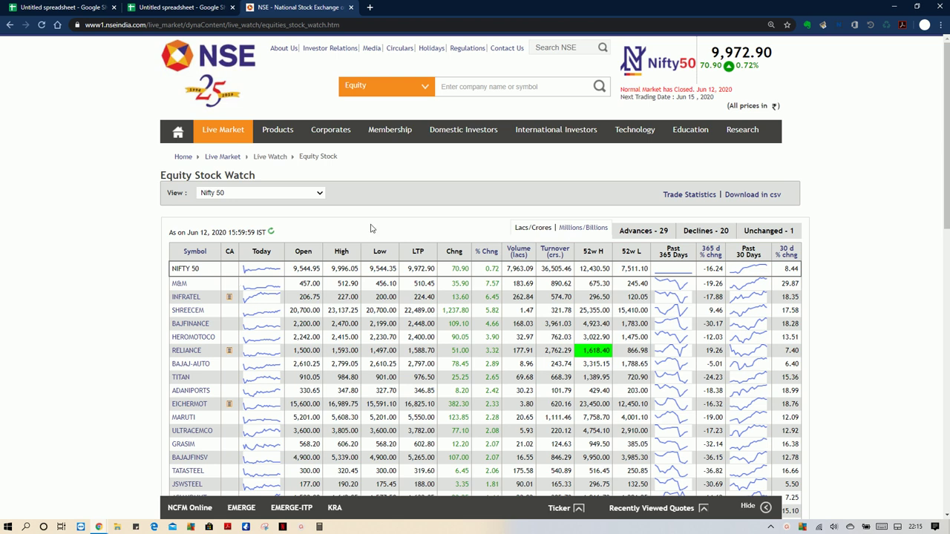
click(173, 8)
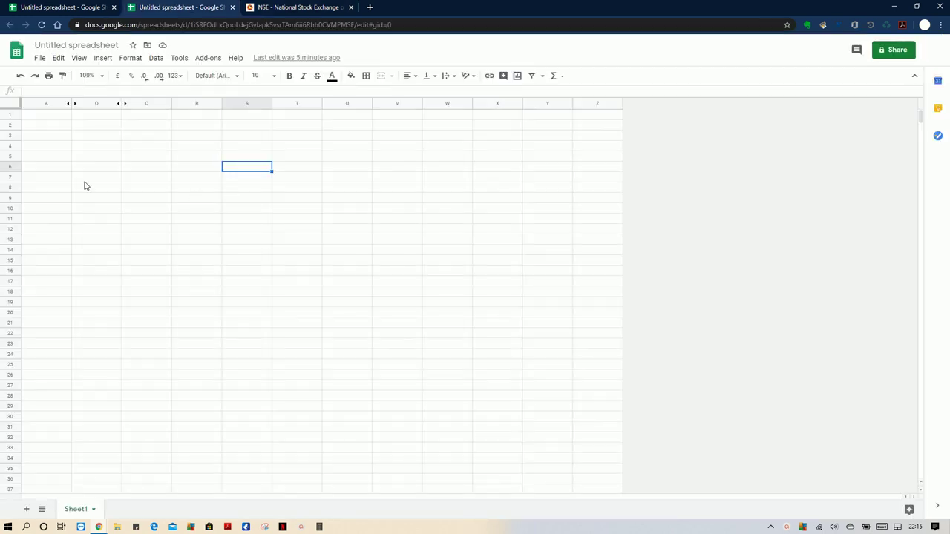
click(57, 124)
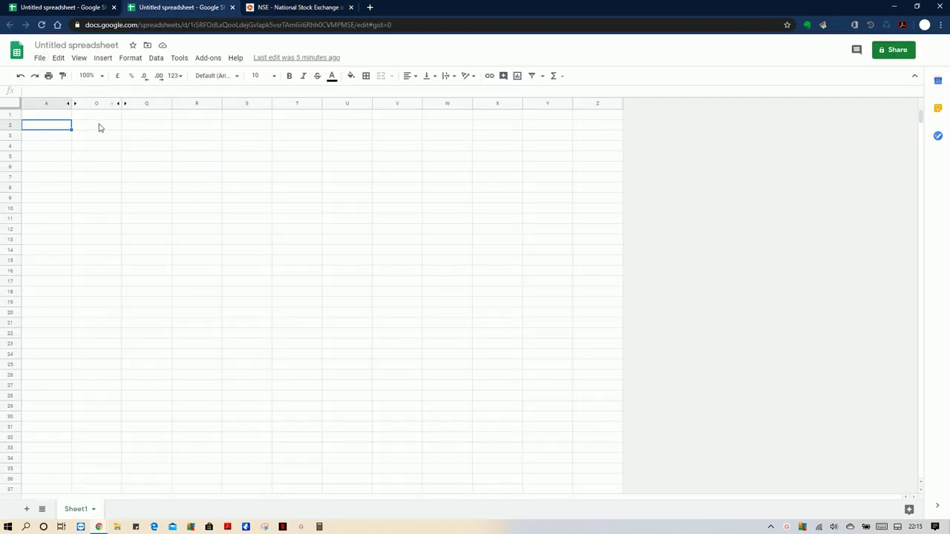
click(90, 140)
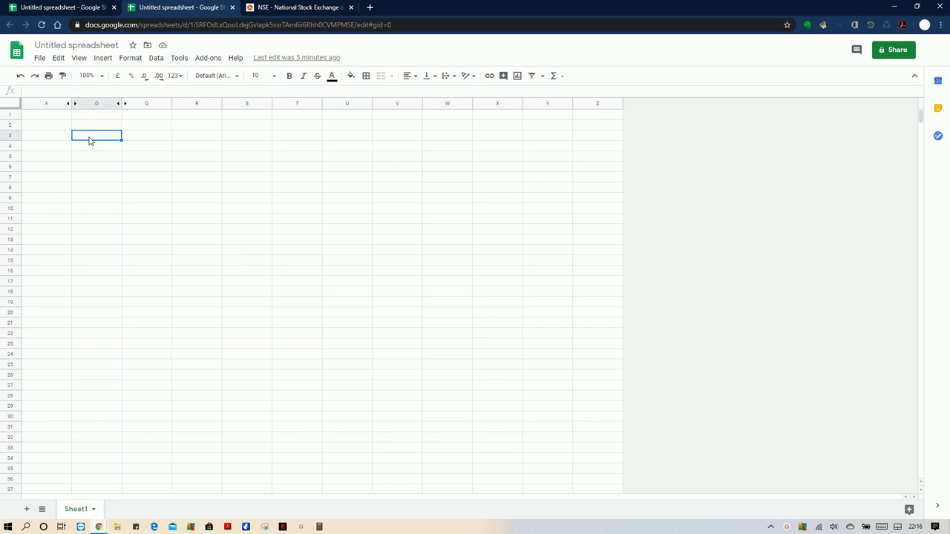
click(67, 151)
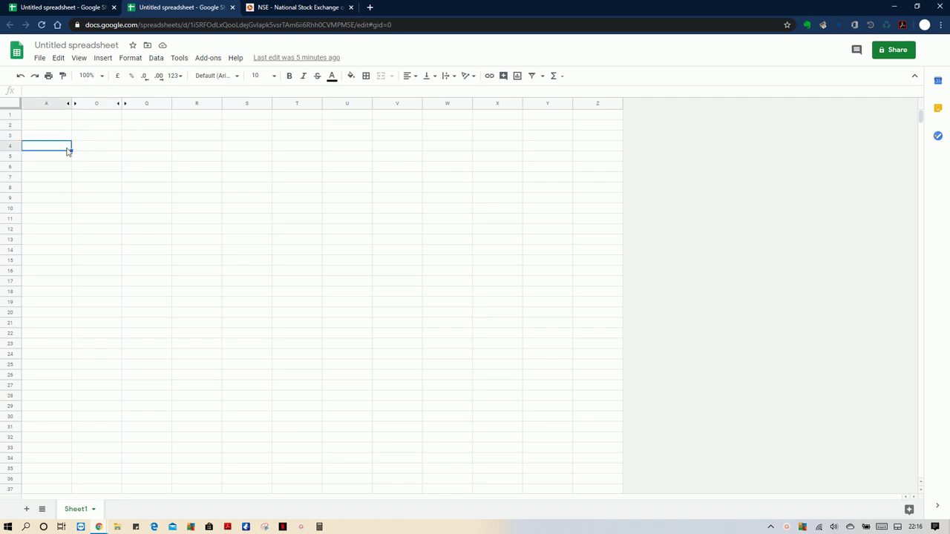
click(41, 62)
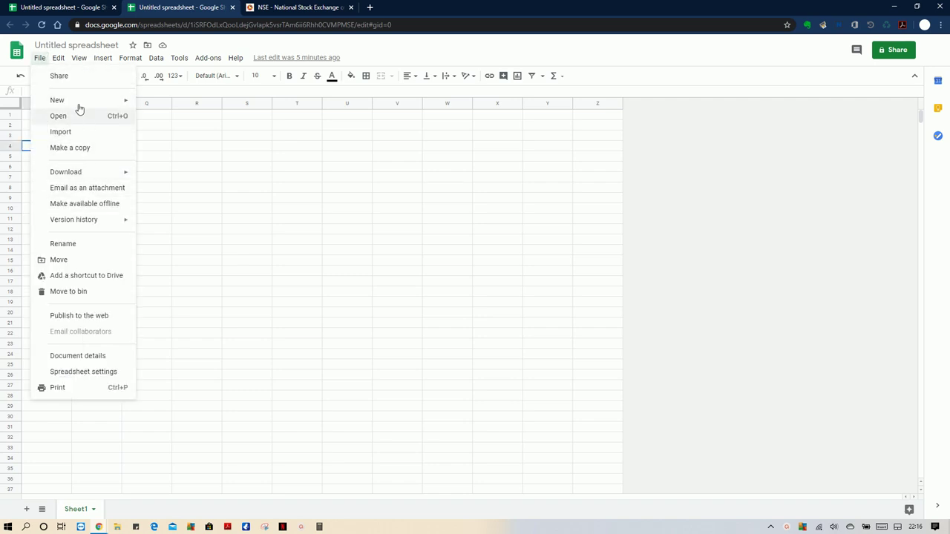
mouse_move(89, 100)
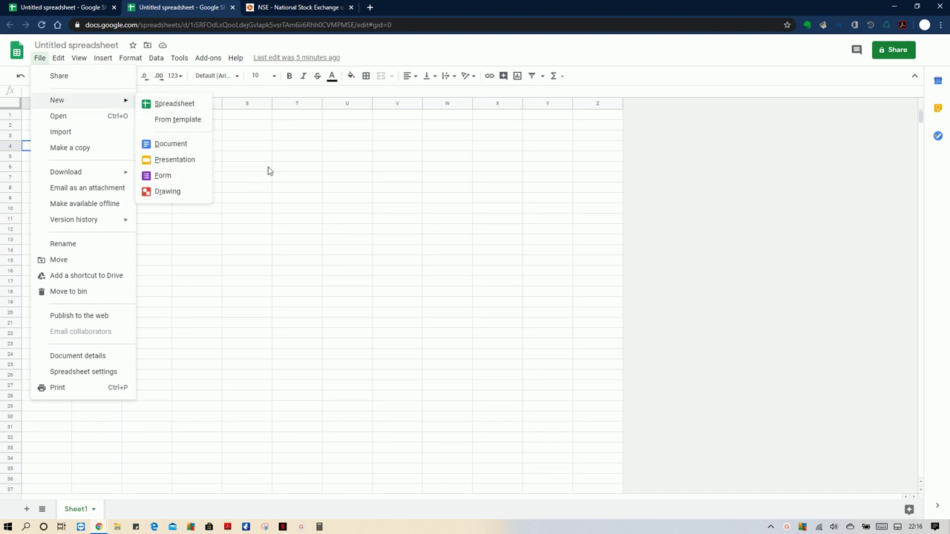
drag(252, 176, 252, 167)
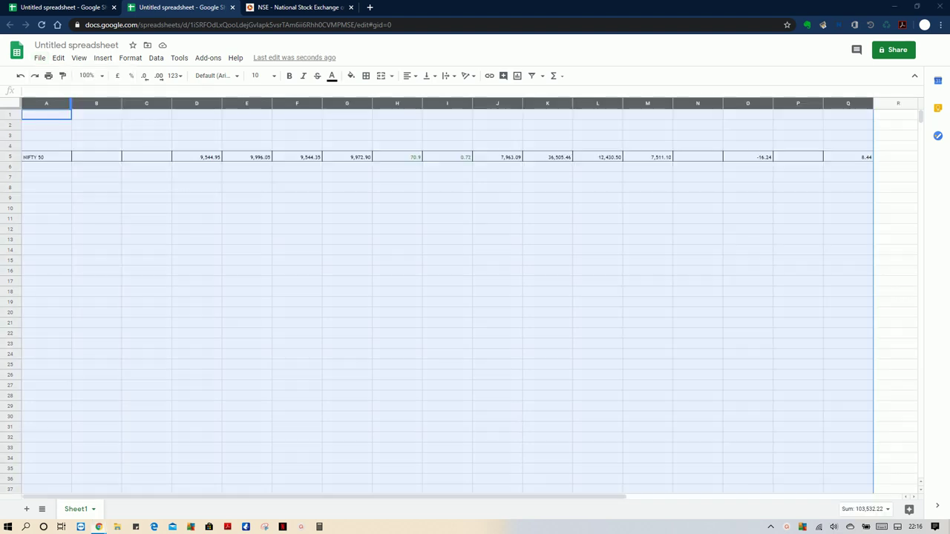
Step: Copy the column headers together with the NIFTY 50 row from the NSE Equity Stock Watch table
key(ctrl+Tab)
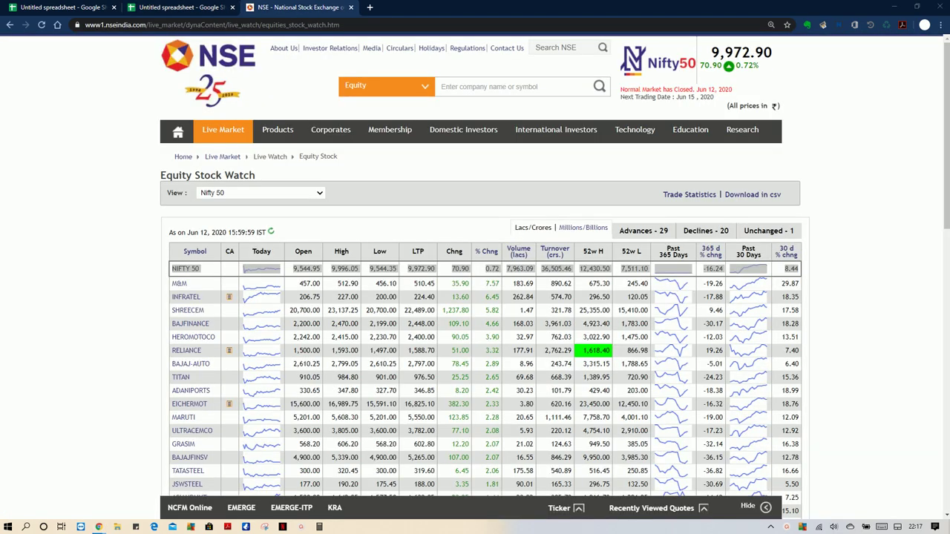
click(174, 270)
drag(175, 256, 795, 266)
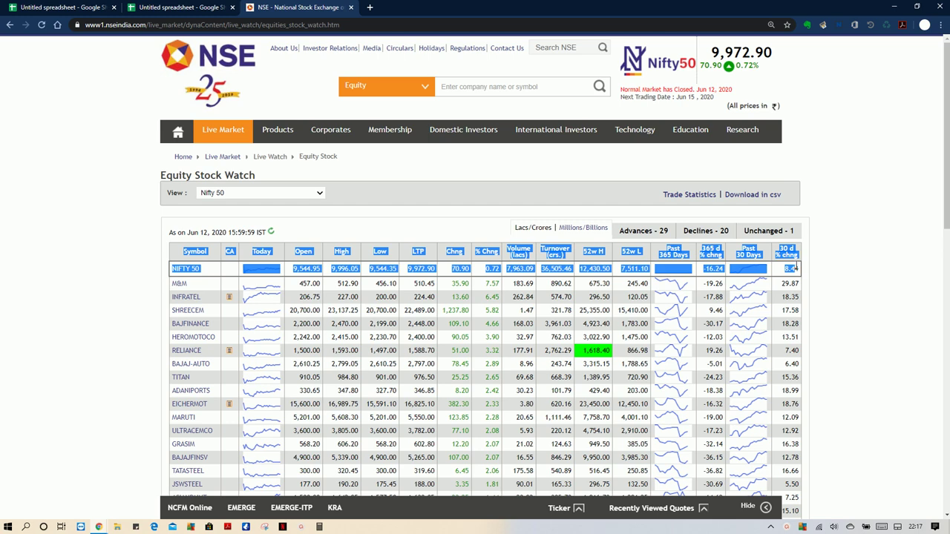
right_click(301, 267)
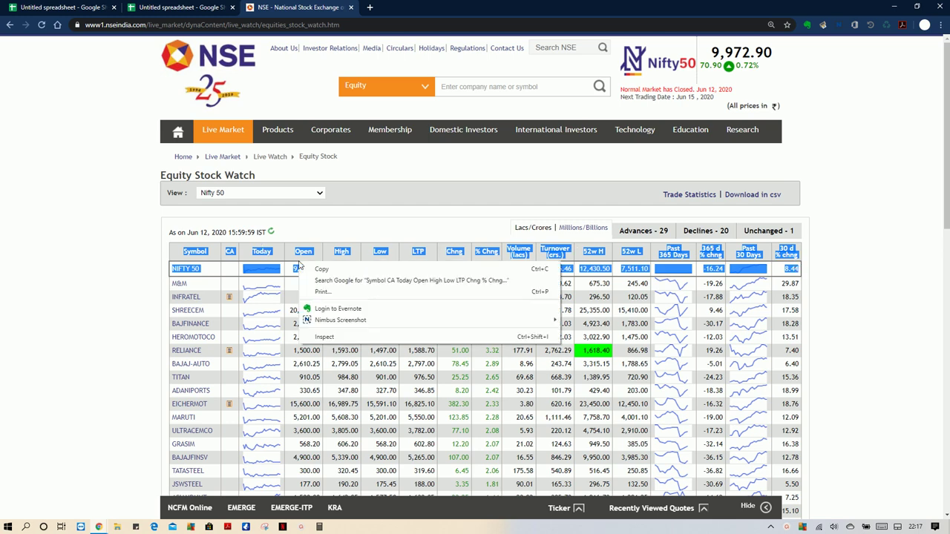
click(315, 277)
Step: Switch to the Google Sheets spreadsheet and clear the existing NIFTY 50 data from rows 4 to 6
click(192, 6)
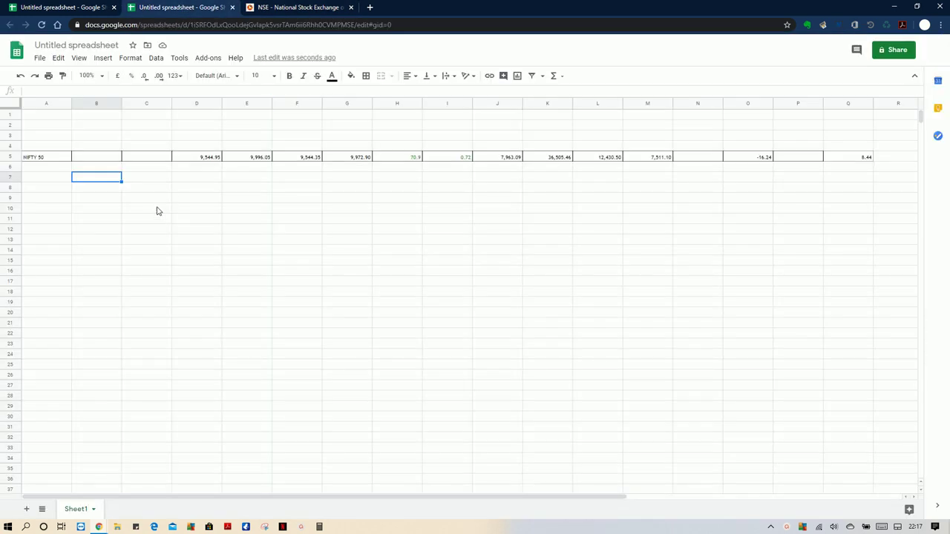
drag(33, 149, 883, 170)
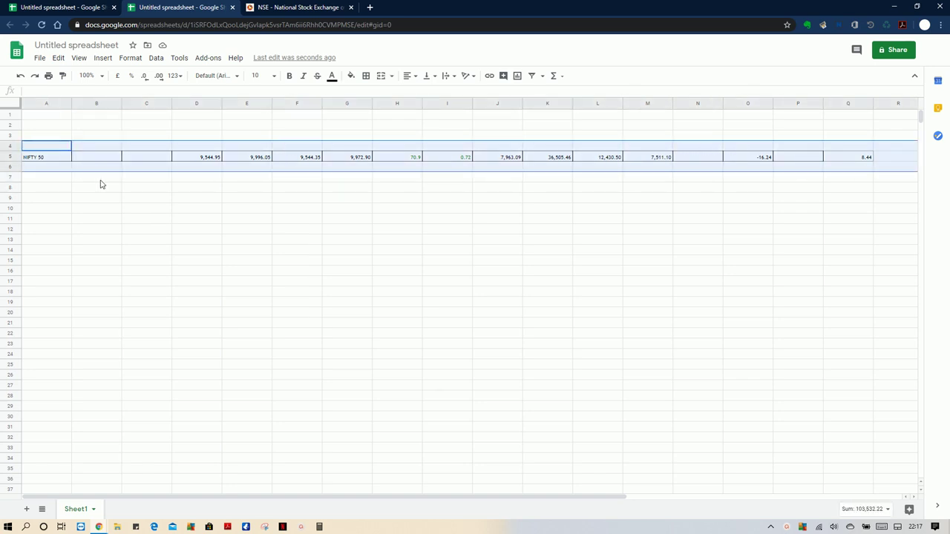
key(Delete)
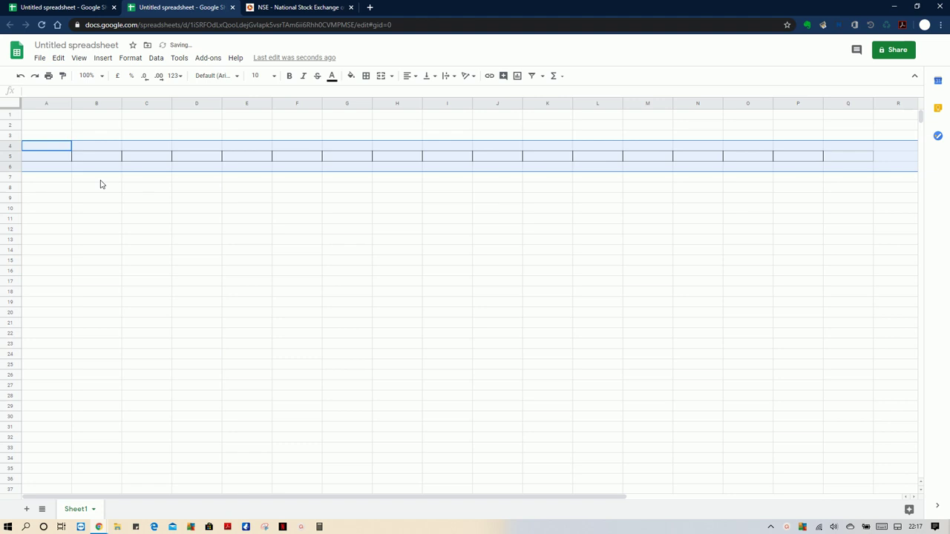
Step: Paste the copied headers and NIFTY 50 row as values only, starting at cell A4
text(Symbol	CA	Today	Open	High	Low	LTP	Chng	% Chng	Volume (lacs)	Turnover (crs.)	52w H	52w L	Past 365 Days	365 d % chng	Past 30 Days	30 d % chng NIFTY 50			9,544.95	9,996.05	9,544.35	9,972.90	70.9	0.72	7,963.09	36,505.46	12,430.50	7,511.10		-16.24		8.44)
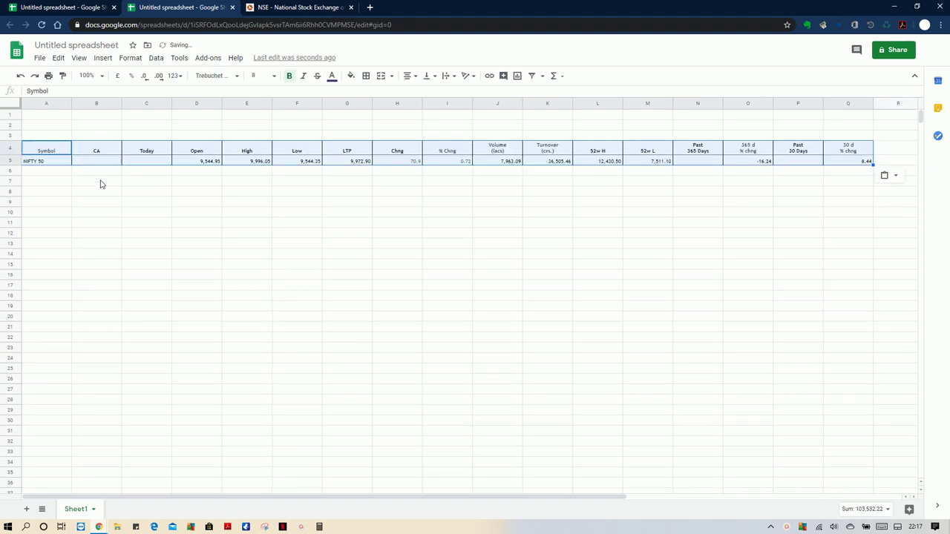
click(894, 183)
click(860, 194)
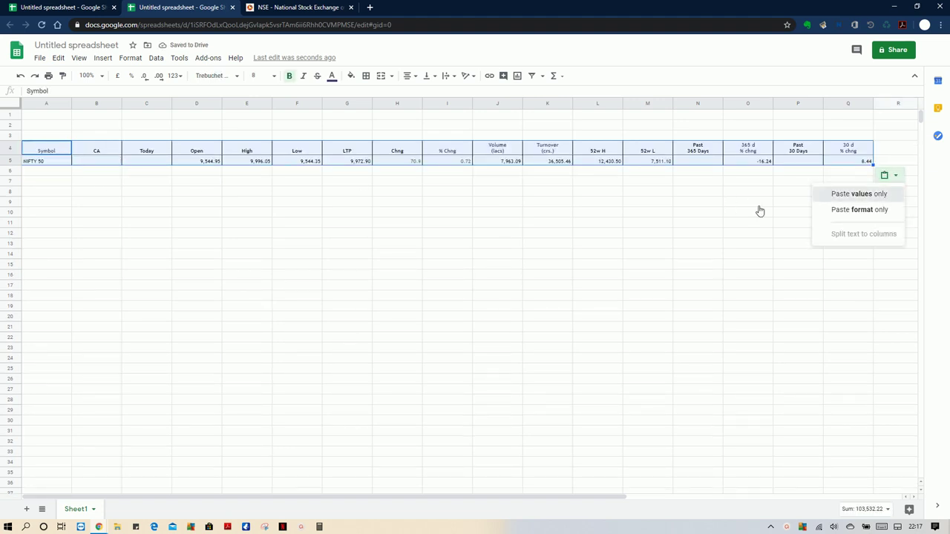
click(88, 184)
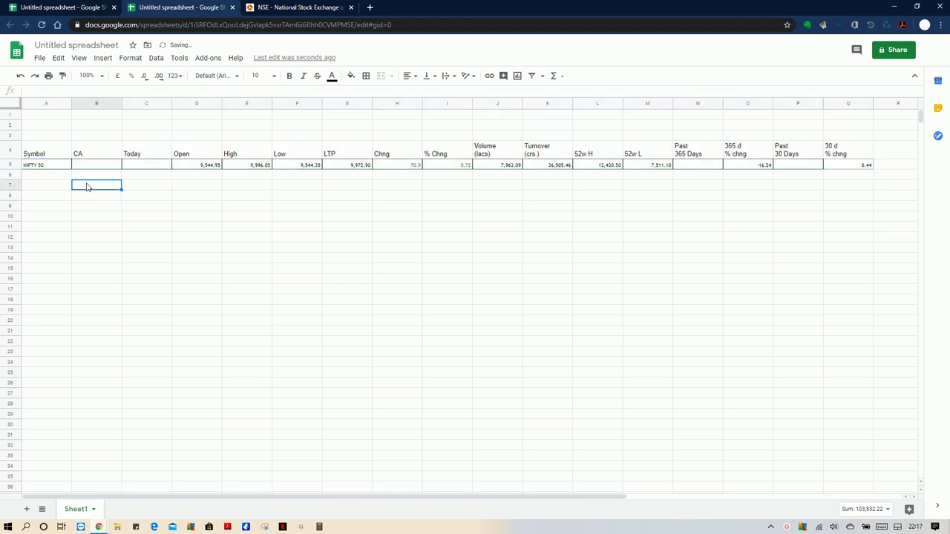
Step: Hide columns B to N and the Past 30 Days column P
drag(88, 105, 689, 106)
right_click(668, 132)
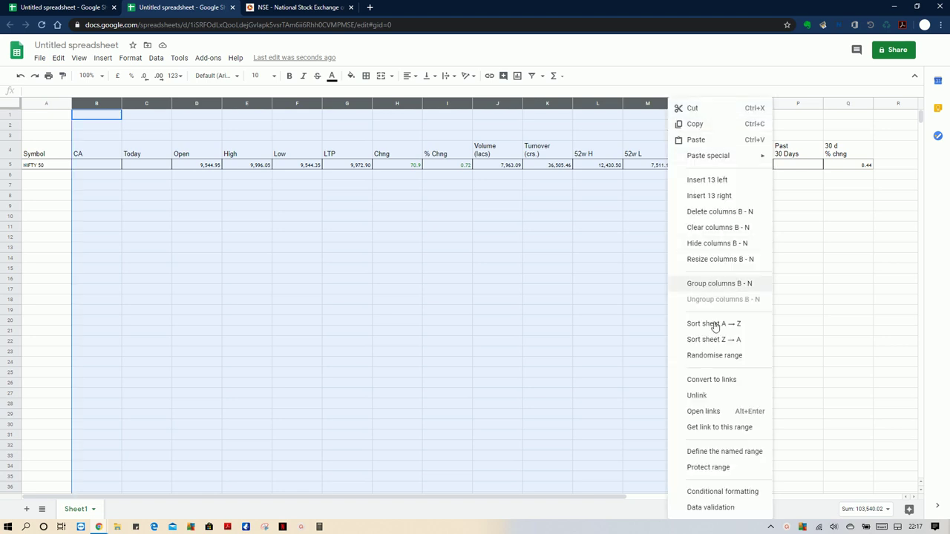
click(714, 243)
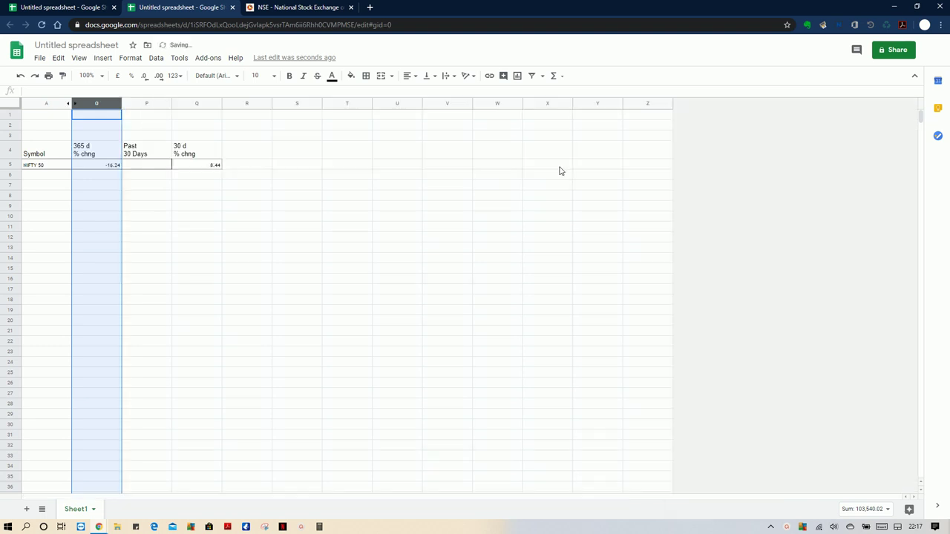
click(146, 136)
click(146, 106)
right_click(147, 106)
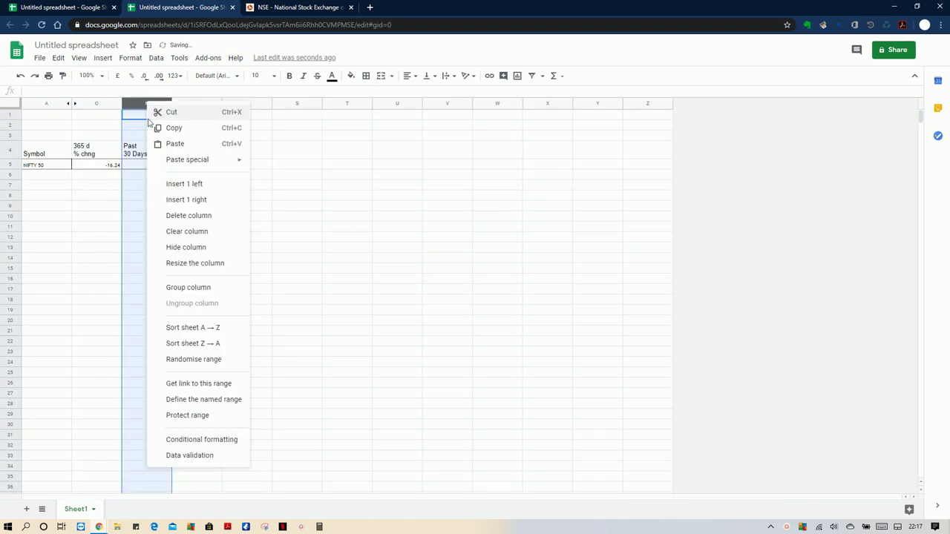
click(192, 248)
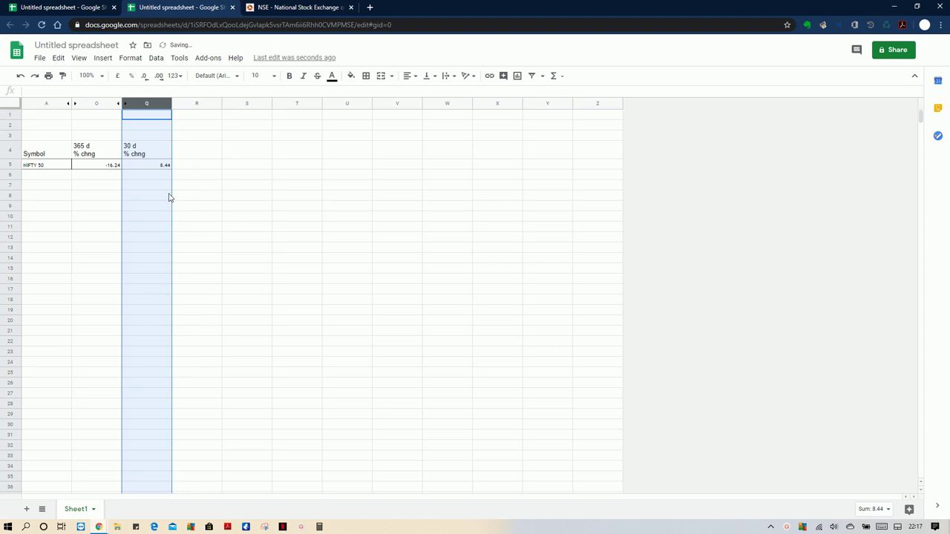
Step: Enlarge the text of the NIFTY 50 row across its visible cells, ending on cell A6
click(83, 166)
drag(49, 170, 146, 167)
key(ctrl+backslash)
key(Down)
Step: Switch to the NSE site and set the Equity Stock Watch view to Nifty Auto
click(272, 6)
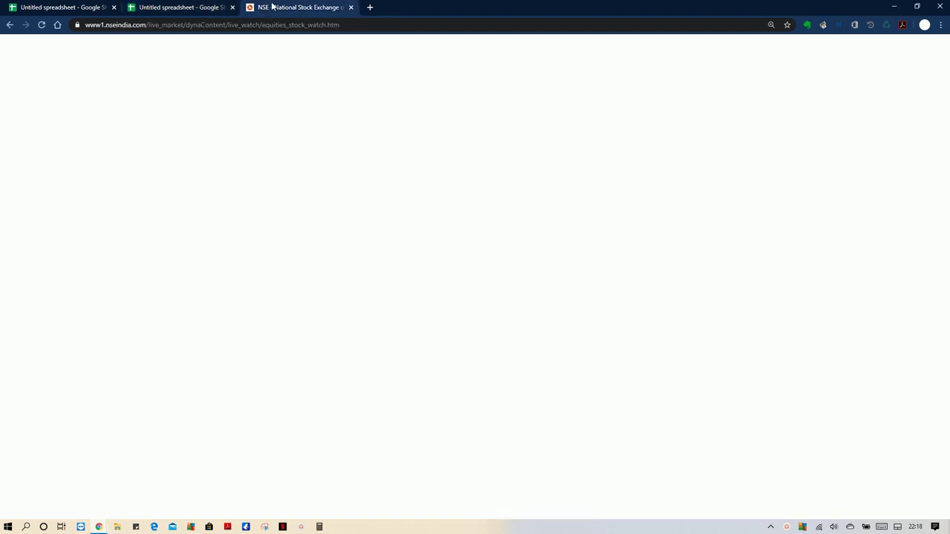
click(211, 195)
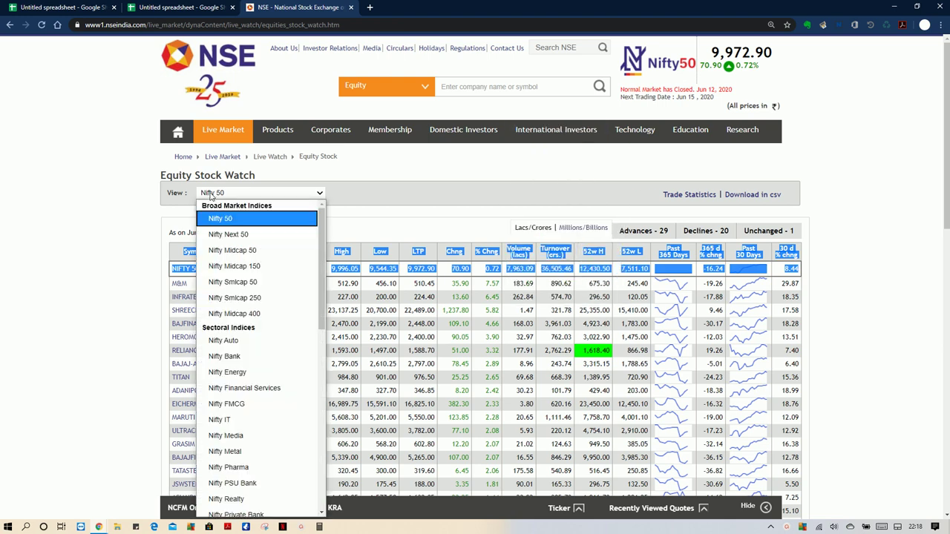
click(243, 343)
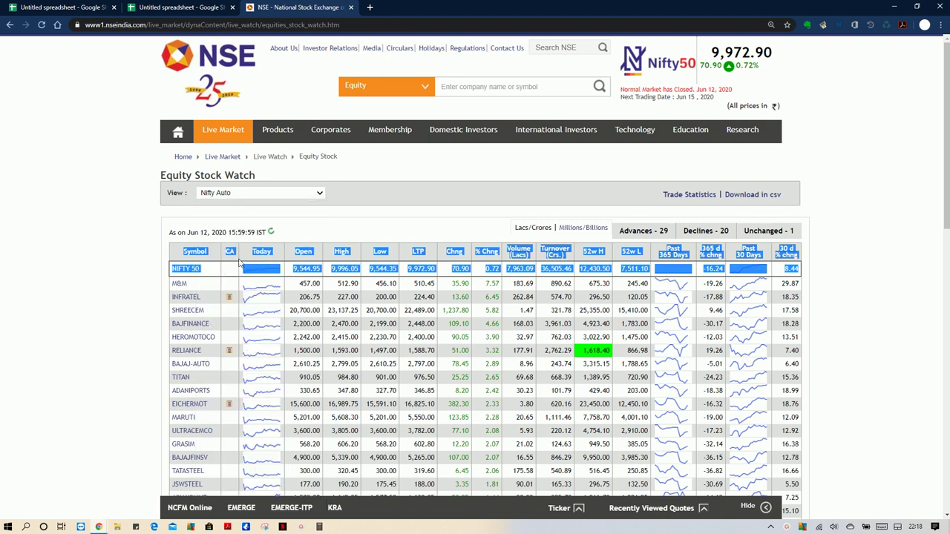
click(407, 176)
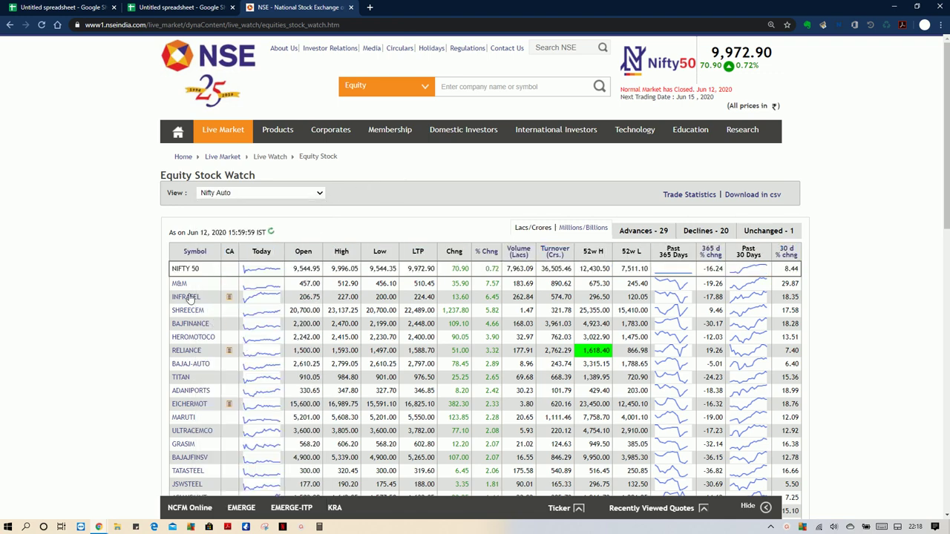
click(286, 196)
click(250, 346)
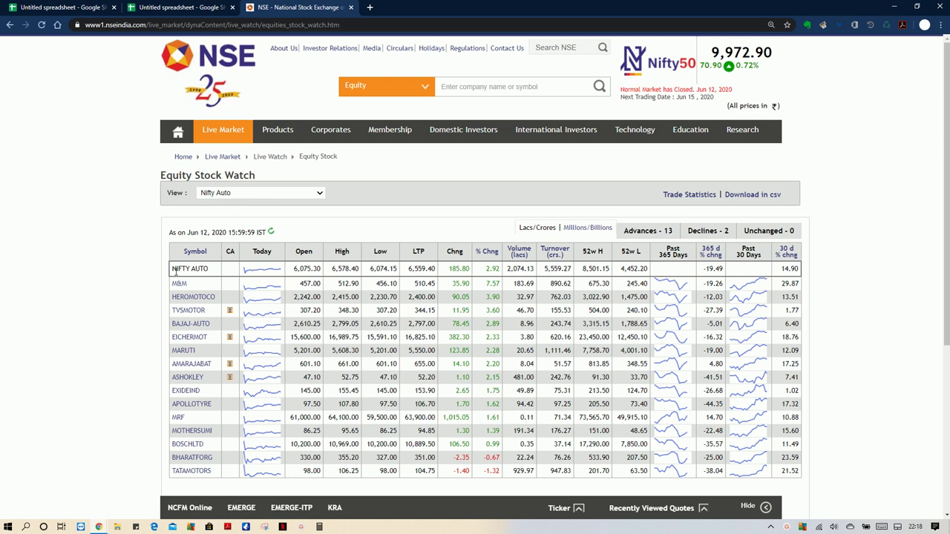
Step: Copy the whole NIFTY AUTO index row from the Equity Stock Watch table
drag(170, 272, 798, 269)
right_click(795, 270)
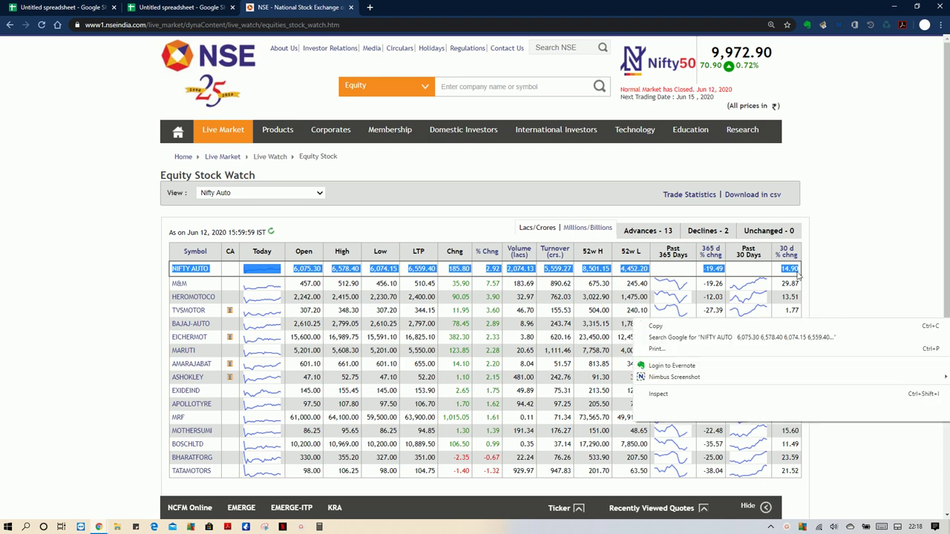
click(682, 328)
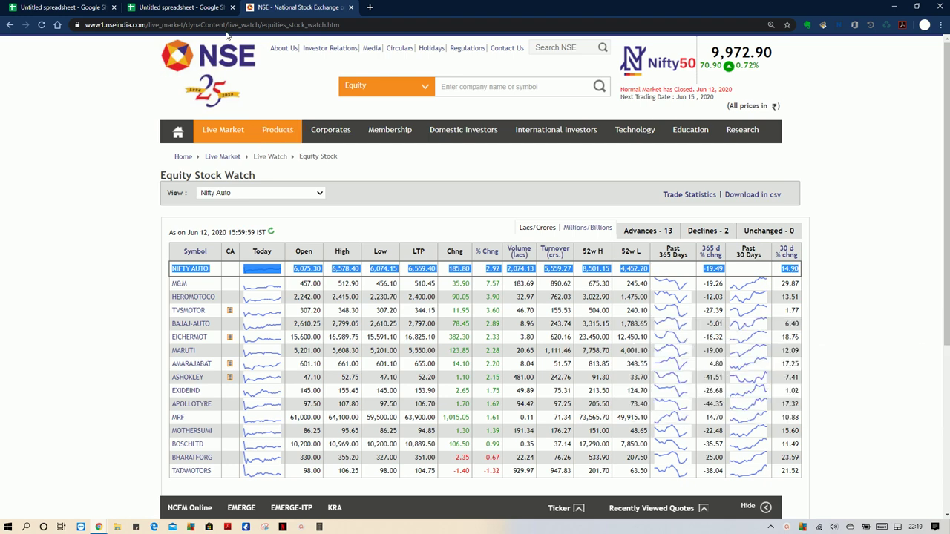
Step: Switch to the spreadsheet and paste the NIFTY AUTO row as values only at cell A6
click(178, 7)
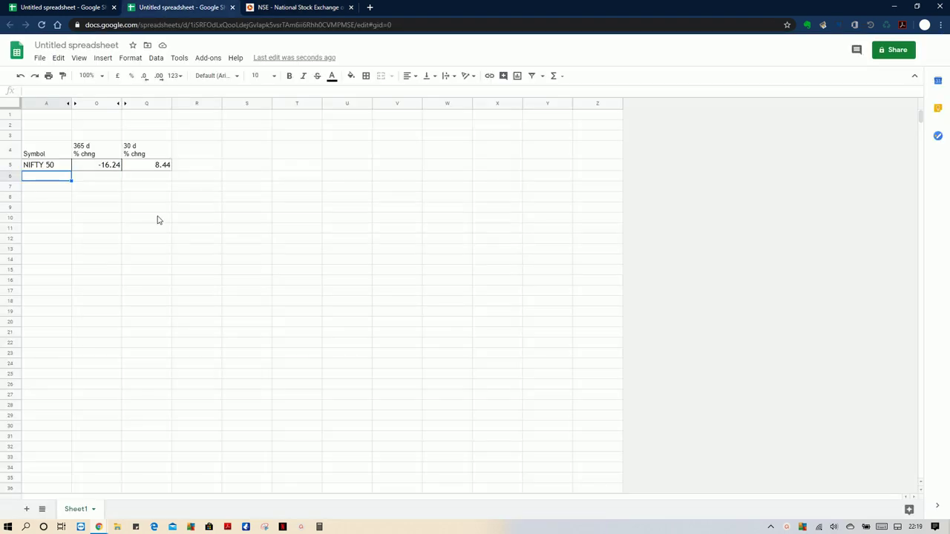
right_click(29, 178)
click(49, 195)
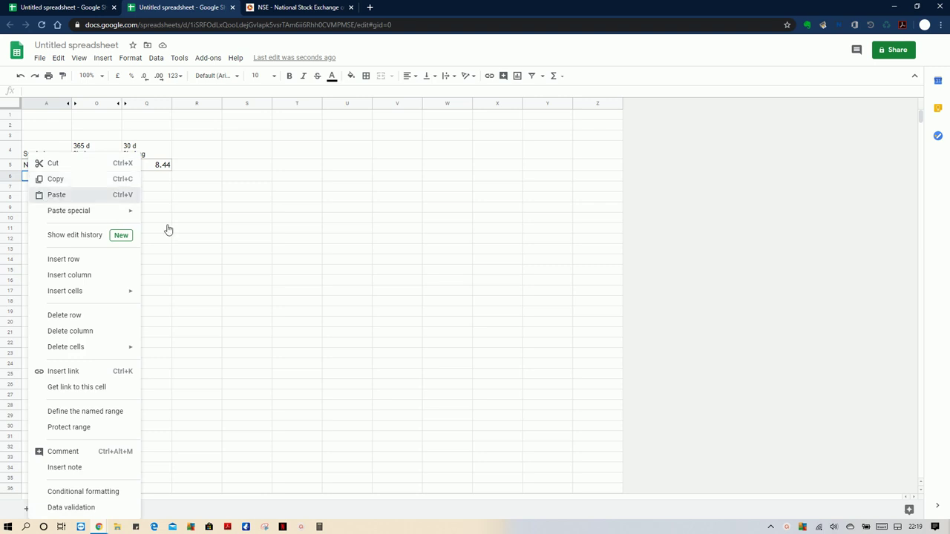
click(196, 191)
click(204, 216)
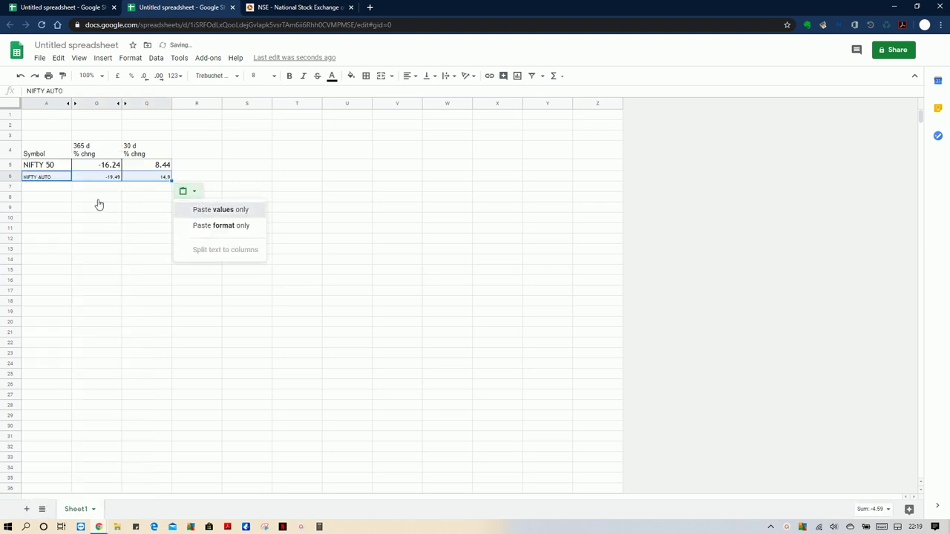
Step: Select cell A7, switch to the NSE site and set the Equity Stock Watch view to Nifty Bank
key(Down)
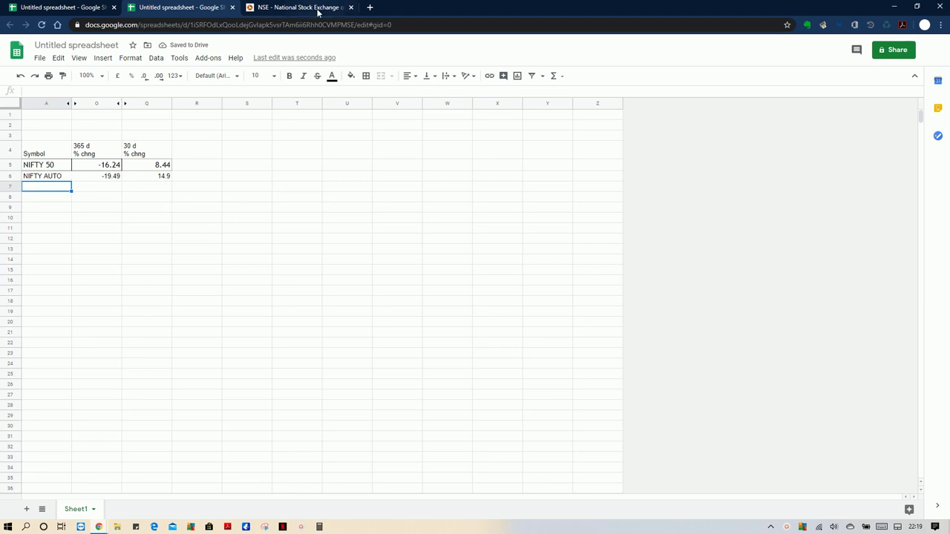
click(304, 19)
click(217, 194)
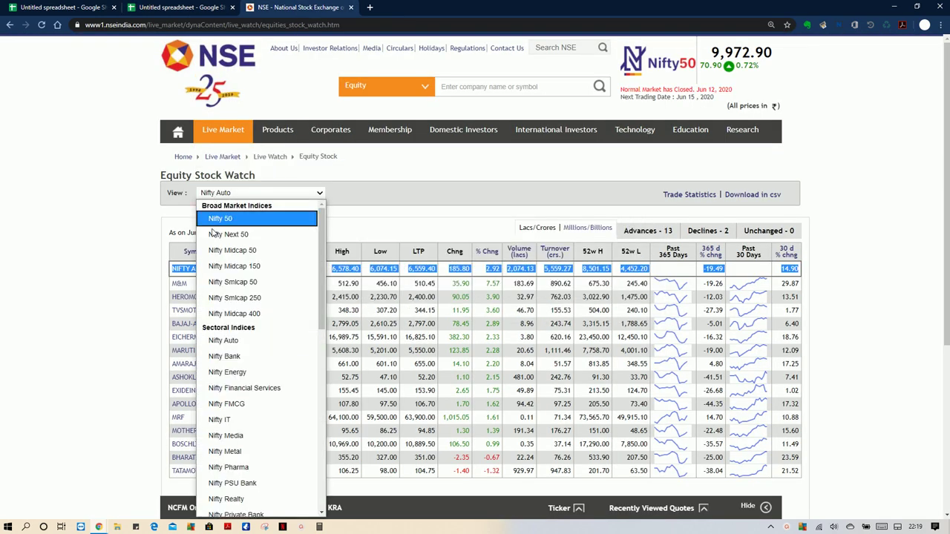
click(221, 357)
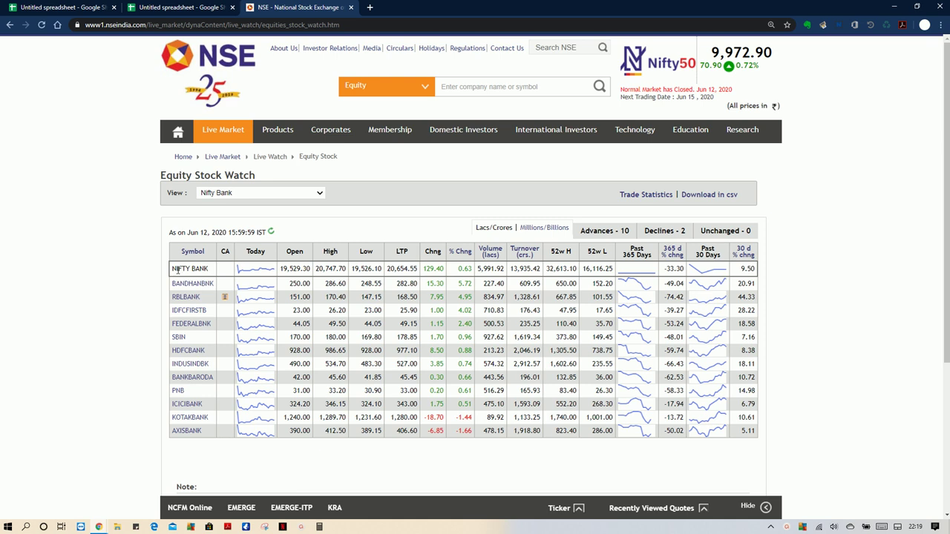
Step: Copy the whole NIFTY BANK index row from the Equity Stock Watch table
drag(199, 271, 745, 268)
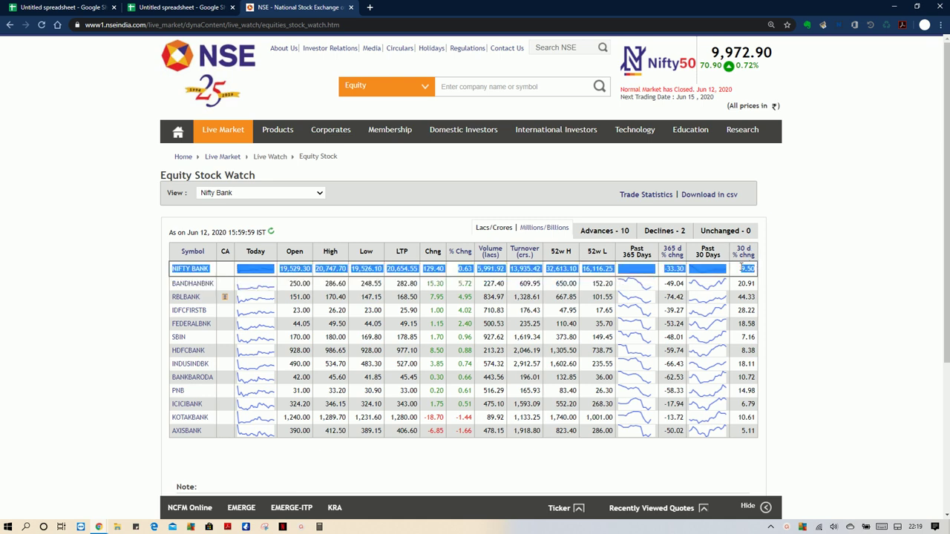
right_click(572, 274)
click(594, 281)
Step: Switch to the spreadsheet and paste the NIFTY BANK row as values only at cell A7
click(173, 7)
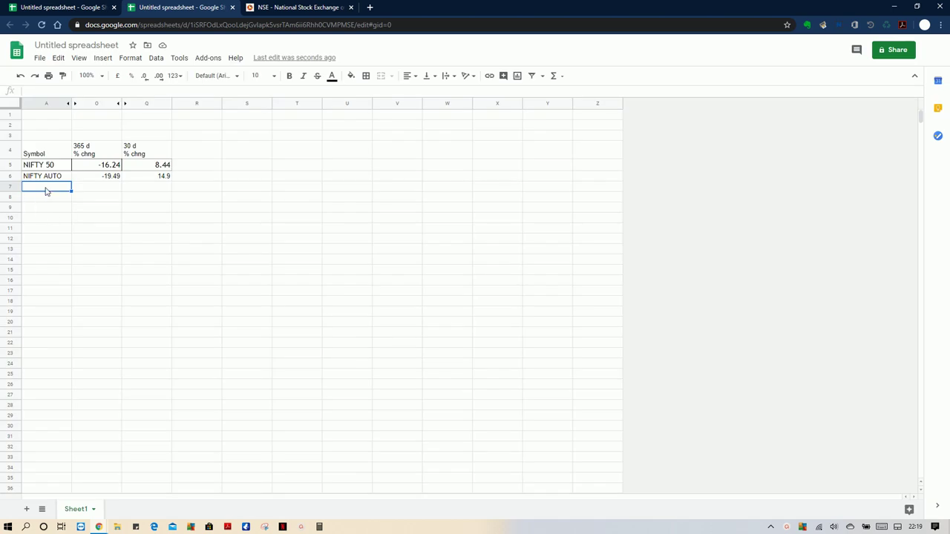
right_click(46, 191)
click(68, 193)
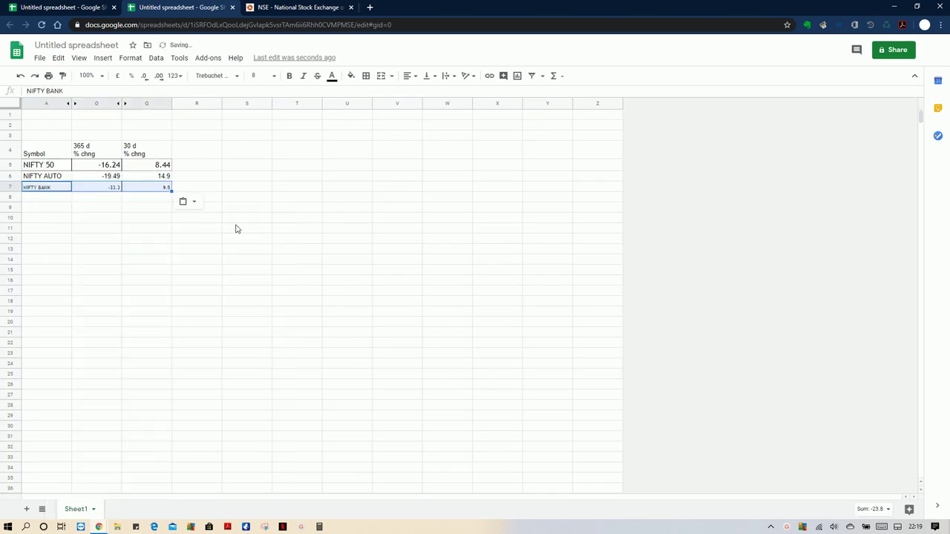
click(186, 204)
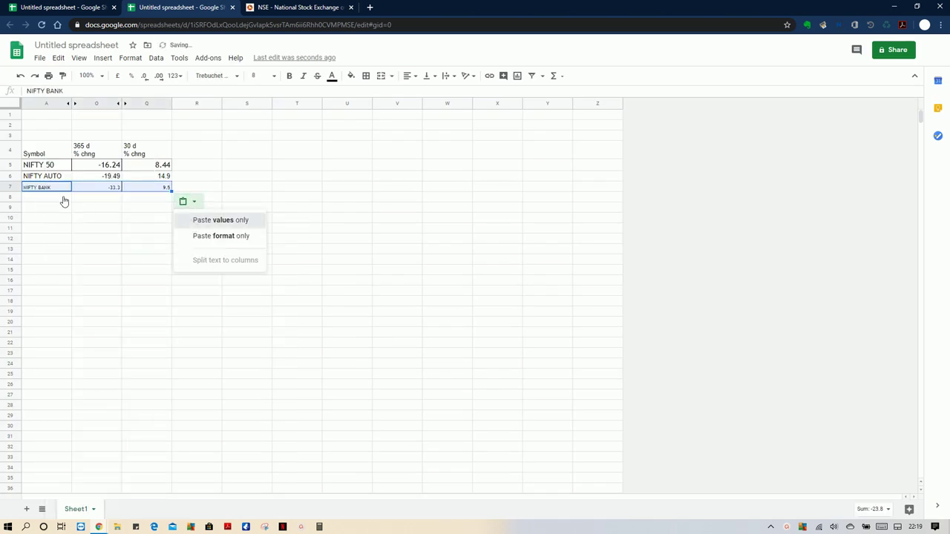
key(Return)
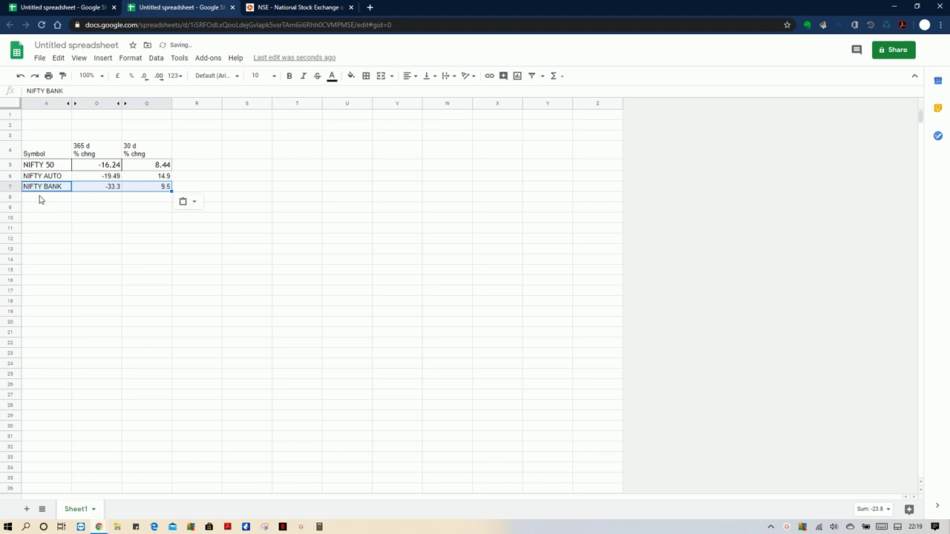
Step: Return to the NSE site and look through the sectoral, thematic and strategy indices offered for the Equity Stock Watch view
click(268, 9)
click(227, 194)
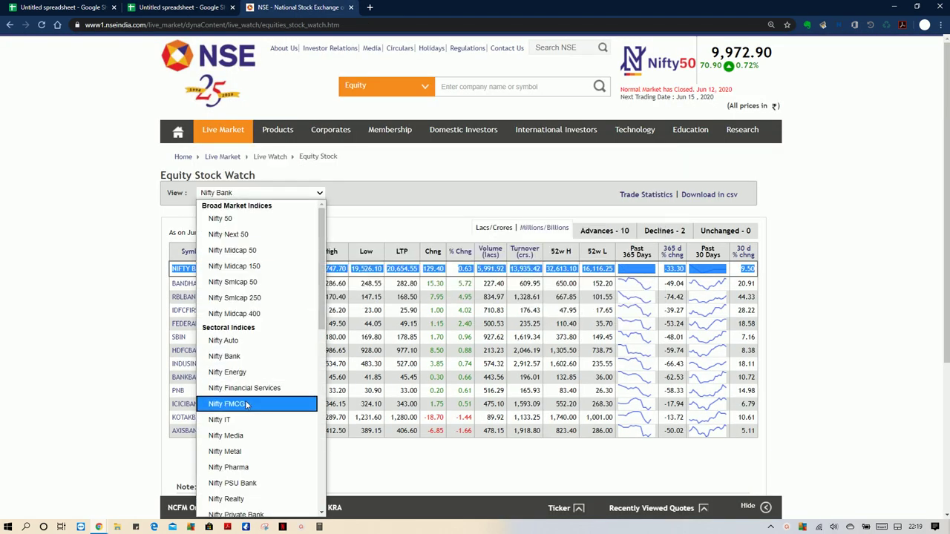
scroll(271, 400, down, 3)
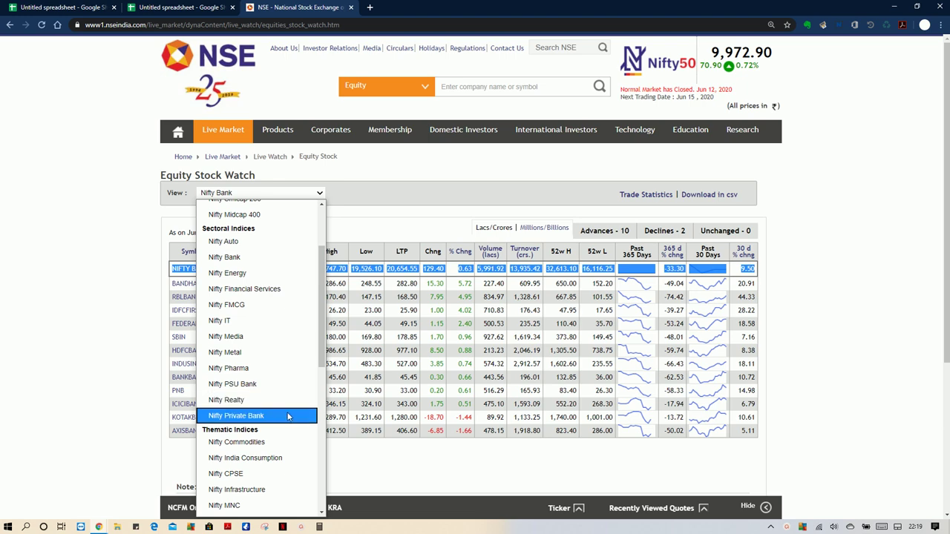
scroll(288, 417, down, 5)
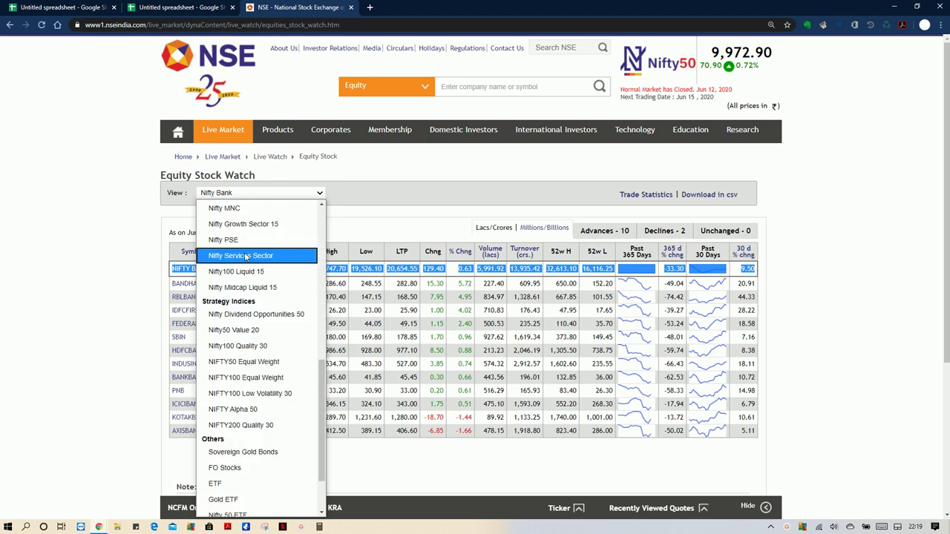
scroll(245, 260, up, 5)
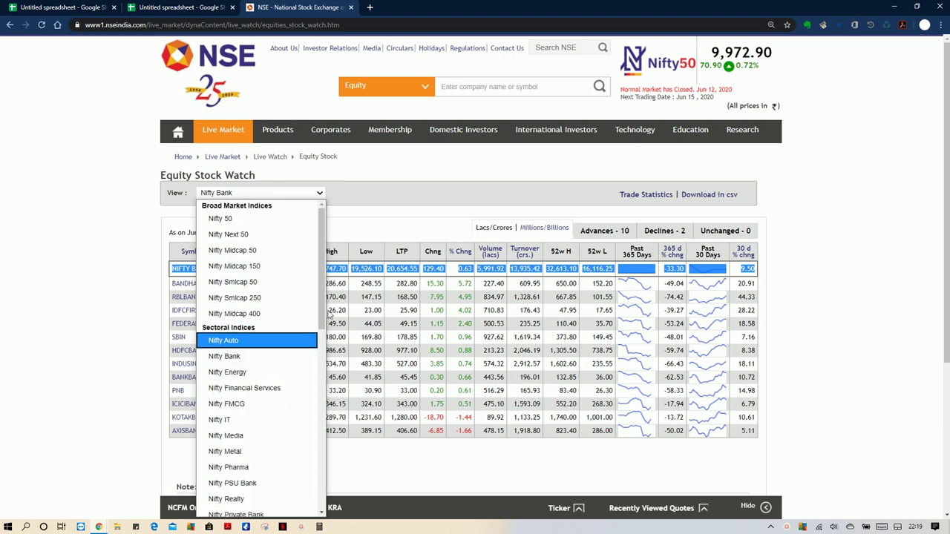
scroll(258, 394, down, 3)
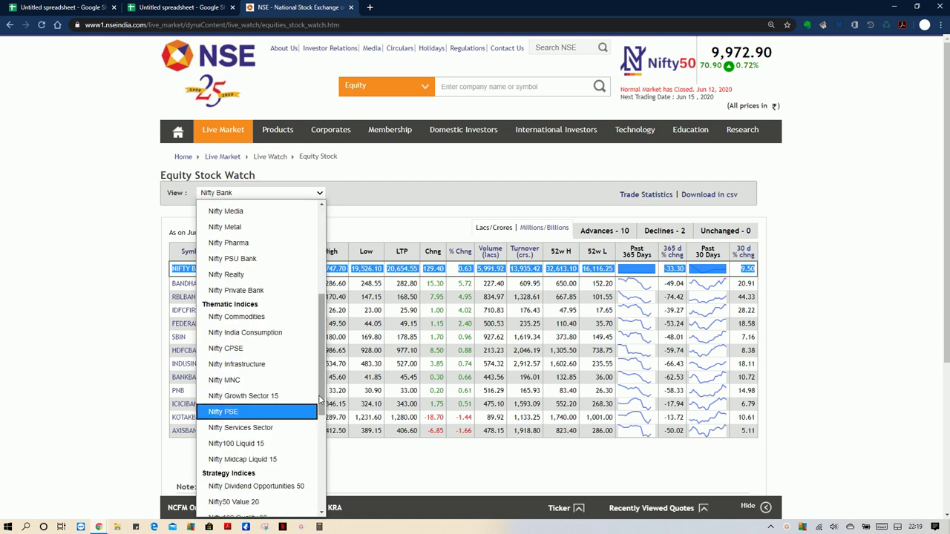
drag(321, 379, 330, 308)
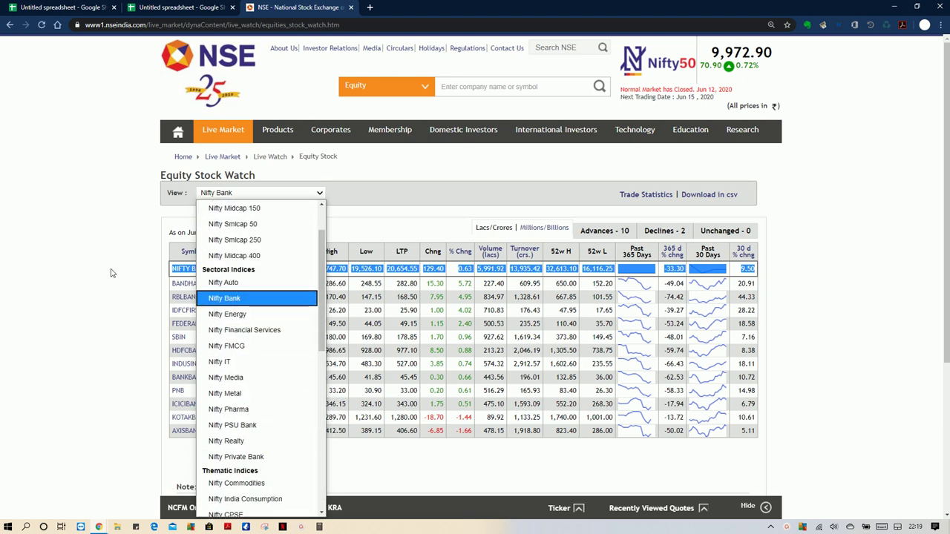
click(121, 302)
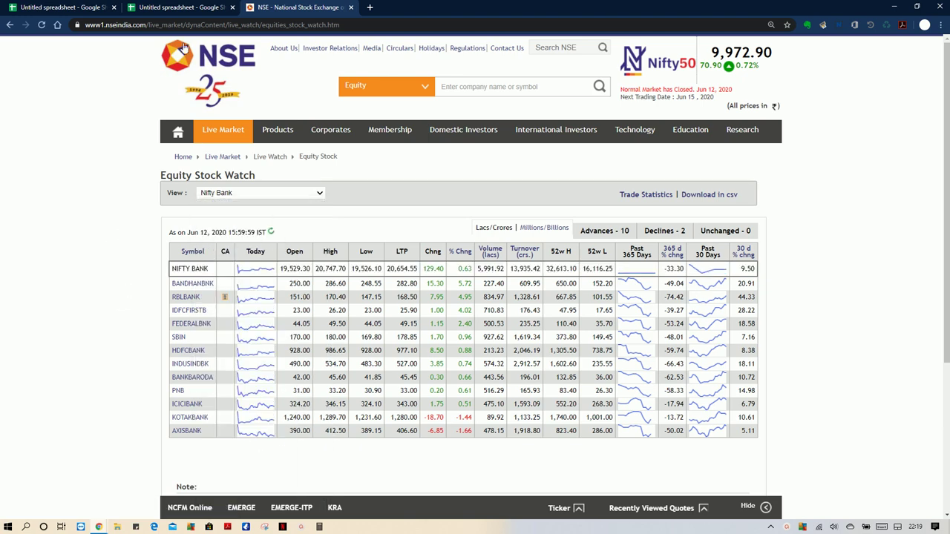
click(170, 9)
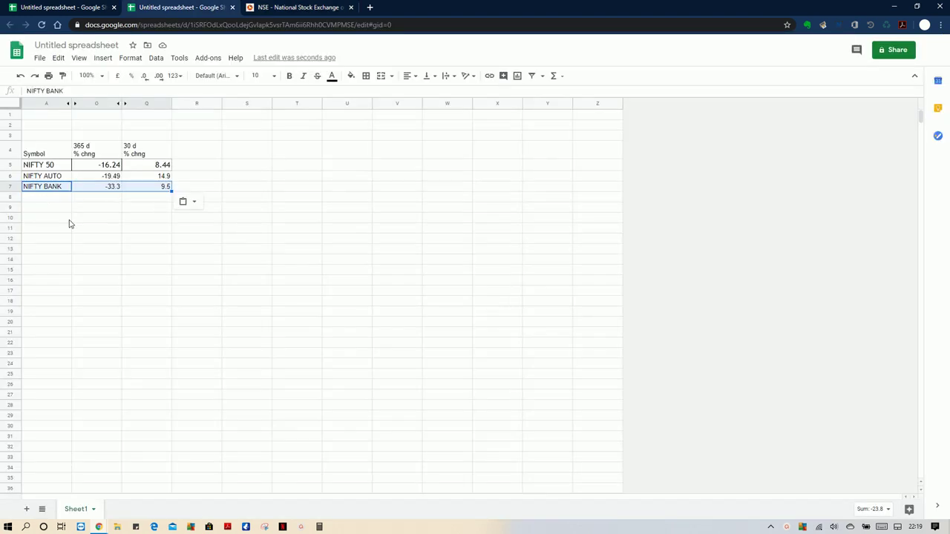
click(276, 9)
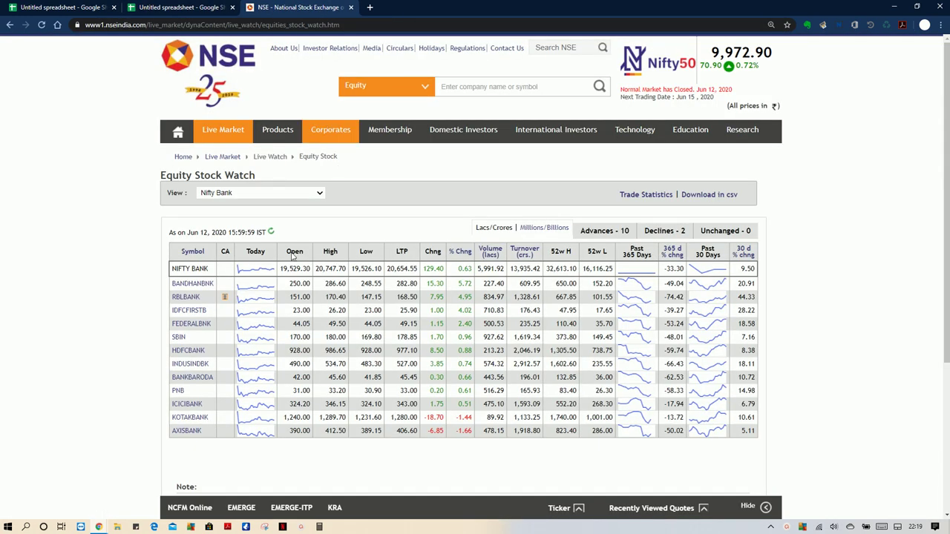
click(170, 9)
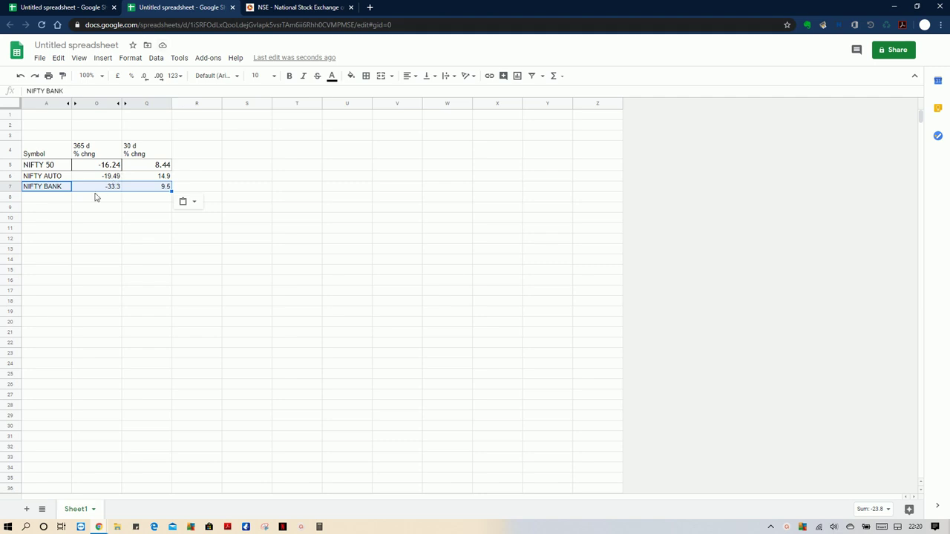
Step: Switch to the prepared index spreadsheet and review its symbol list and the 12-Jun, 15-Jun and 16-Jun date headers
click(80, 6)
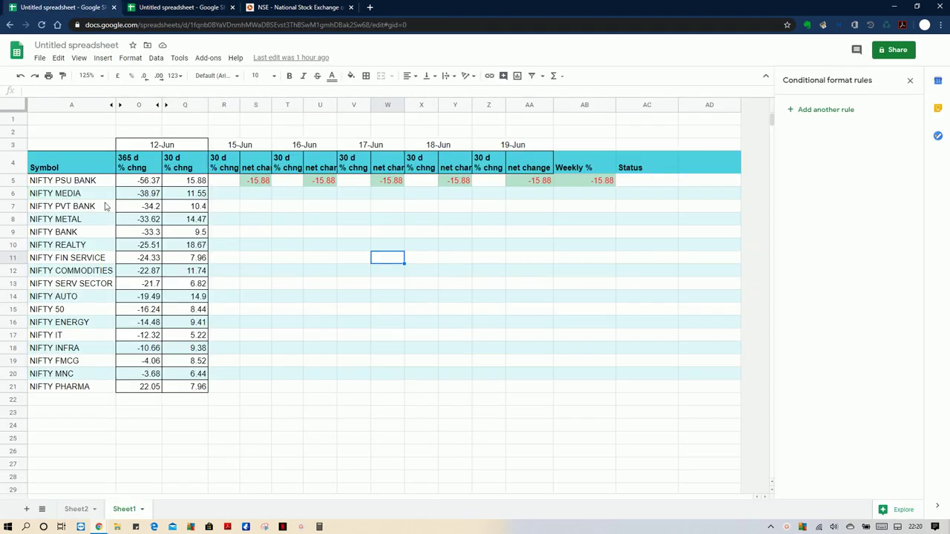
click(88, 195)
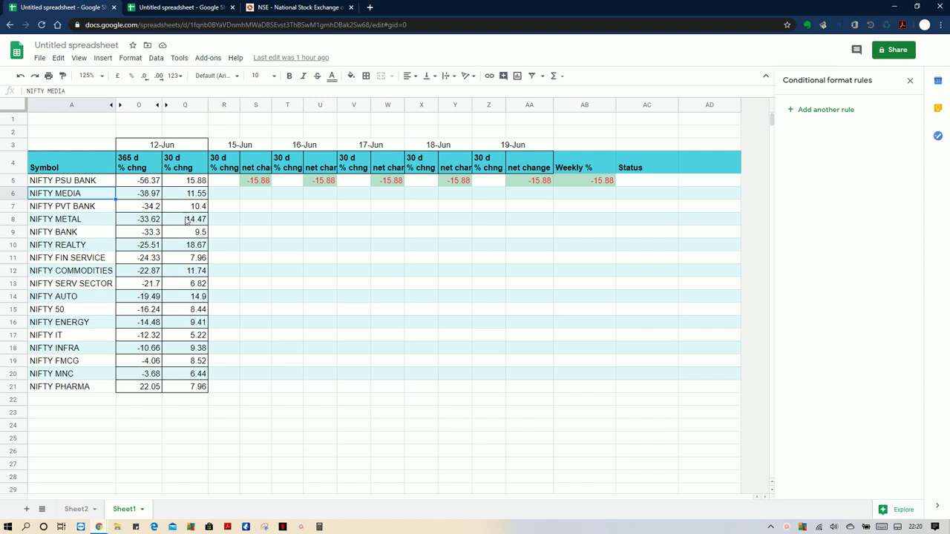
click(156, 146)
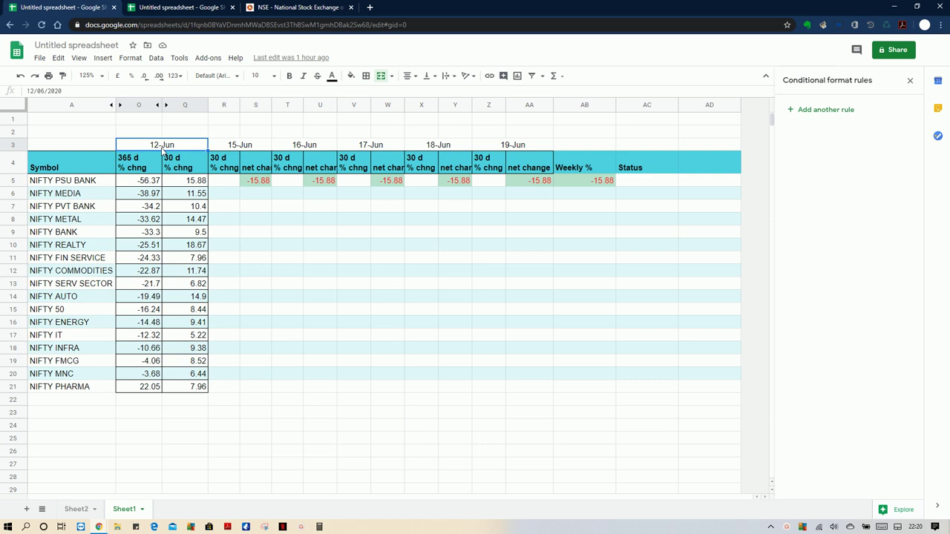
click(248, 148)
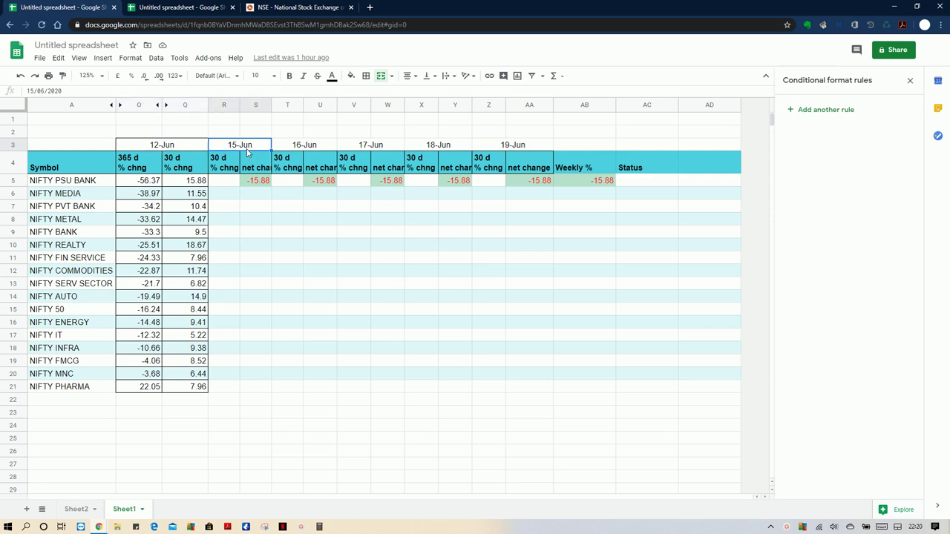
click(304, 147)
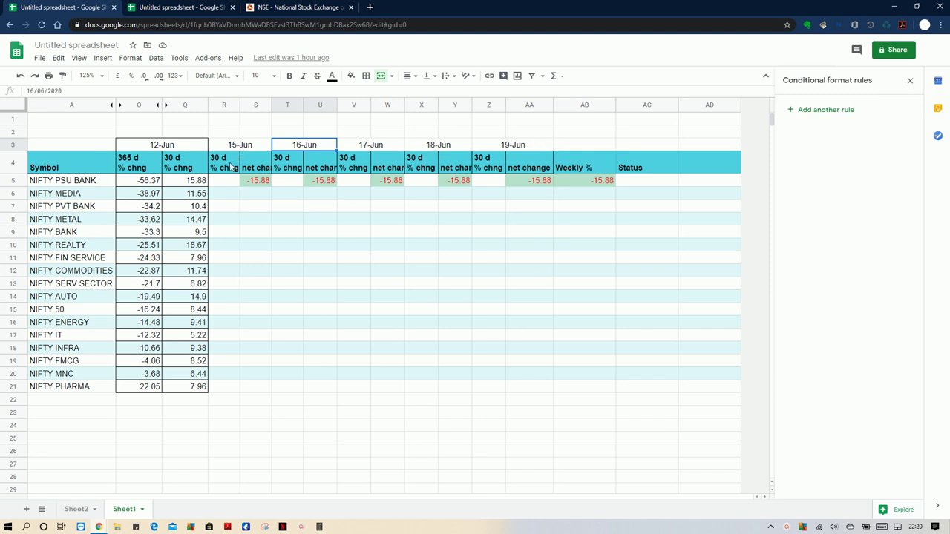
Step: Examine the net change formula in S5 for NIFTY PSU BANK under 15-Jun
click(229, 184)
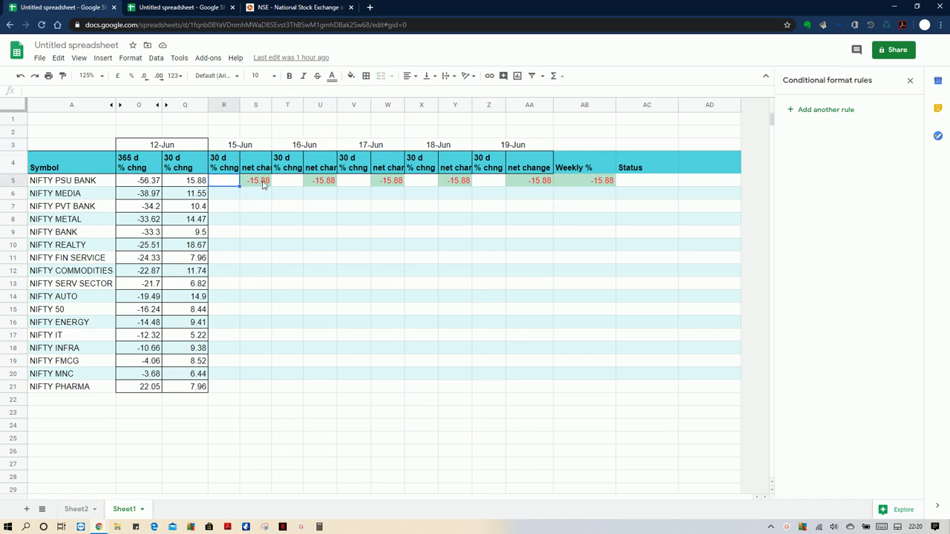
click(263, 184)
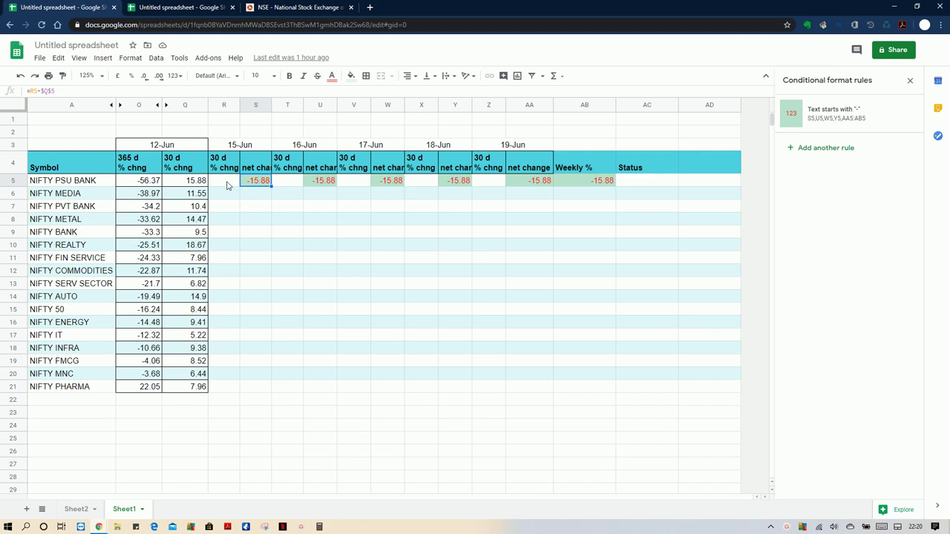
click(228, 184)
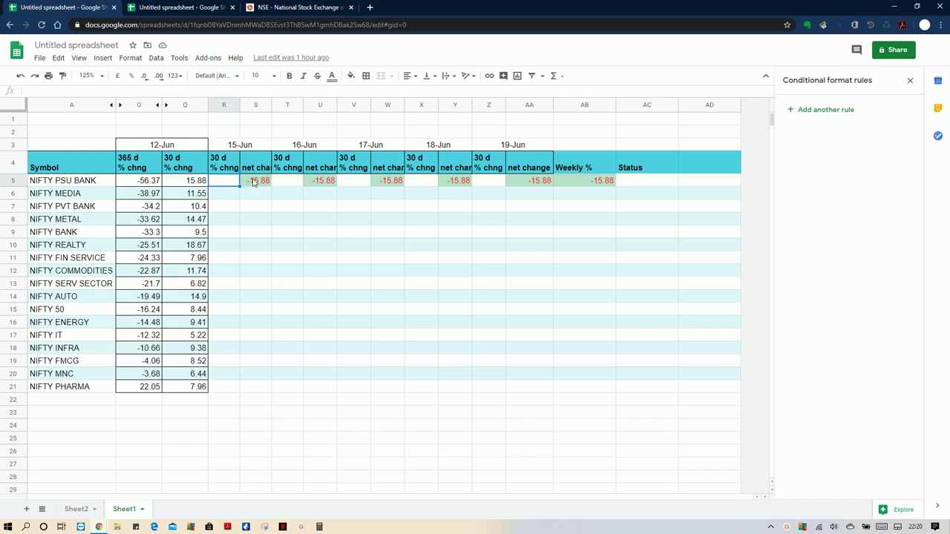
click(252, 182)
click(64, 91)
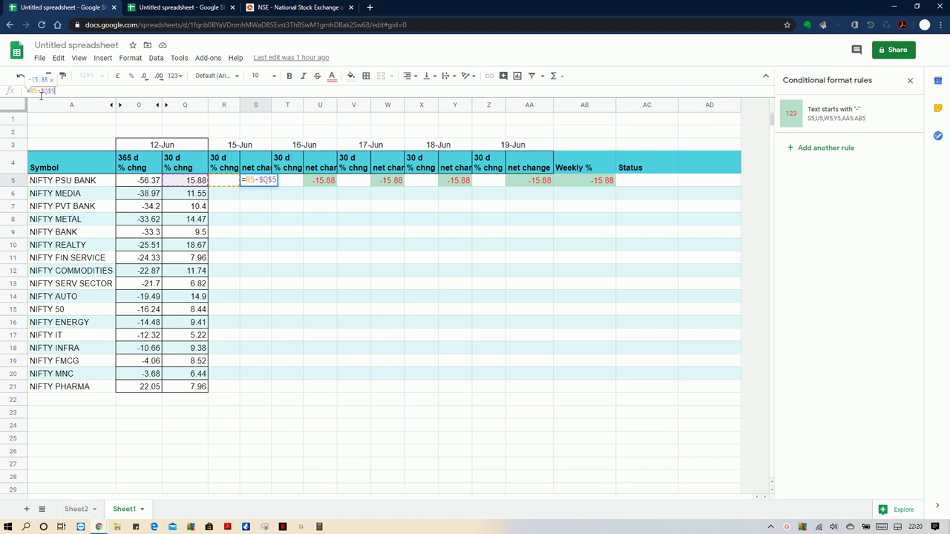
Step: Enter 17 in R5 as NIFTY PSU BANK's 30-day percentage change for 15-Jun
click(220, 184)
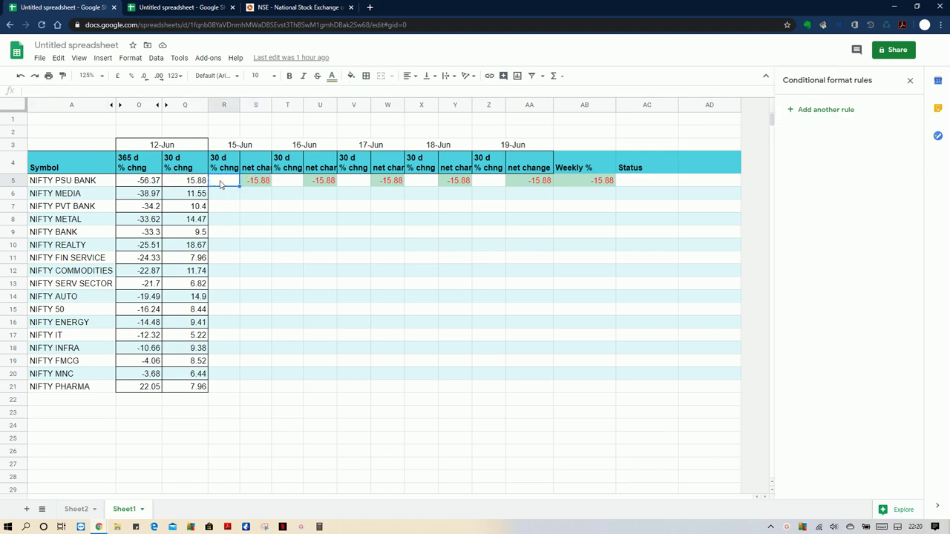
text(17)
key(Return)
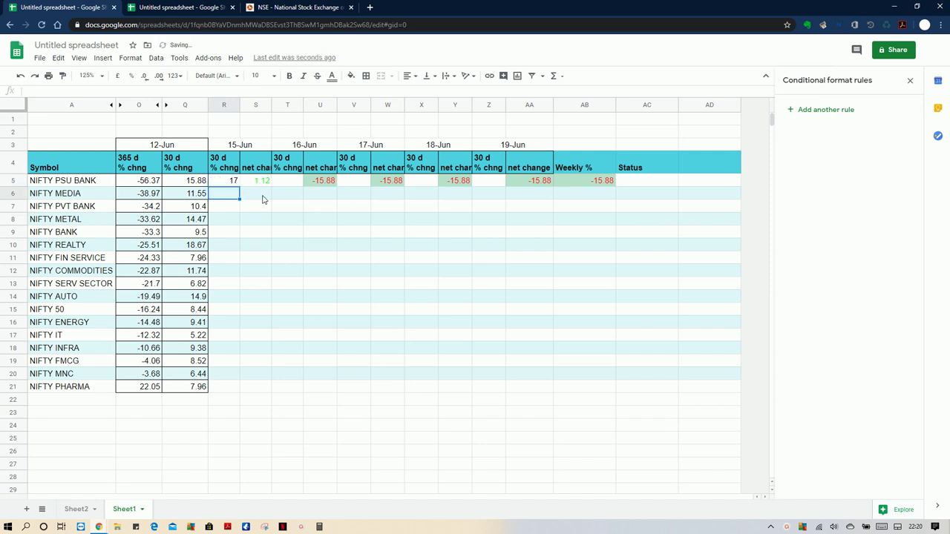
Step: Review the conditional formatting rule covering S5, including its "Text starts with" condition and text colour choices, and close the rule
click(261, 184)
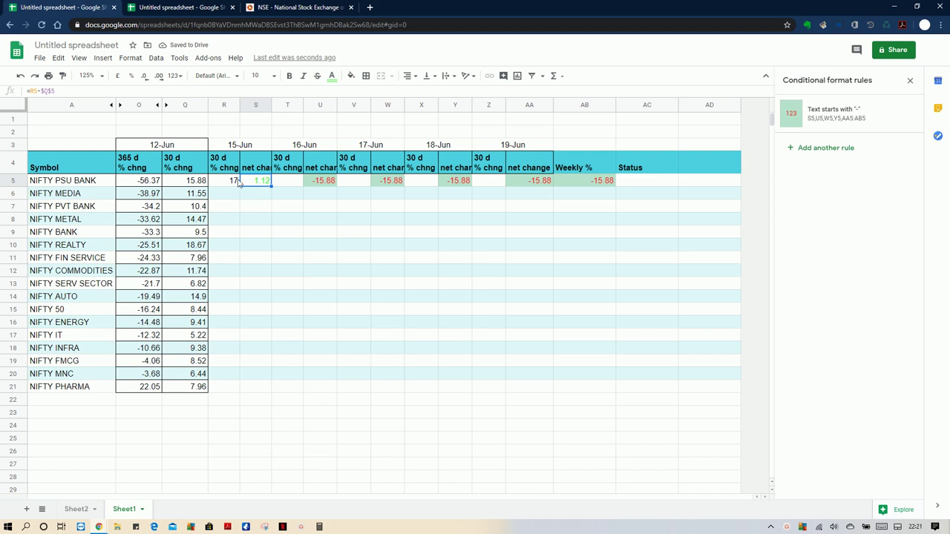
right_click(264, 183)
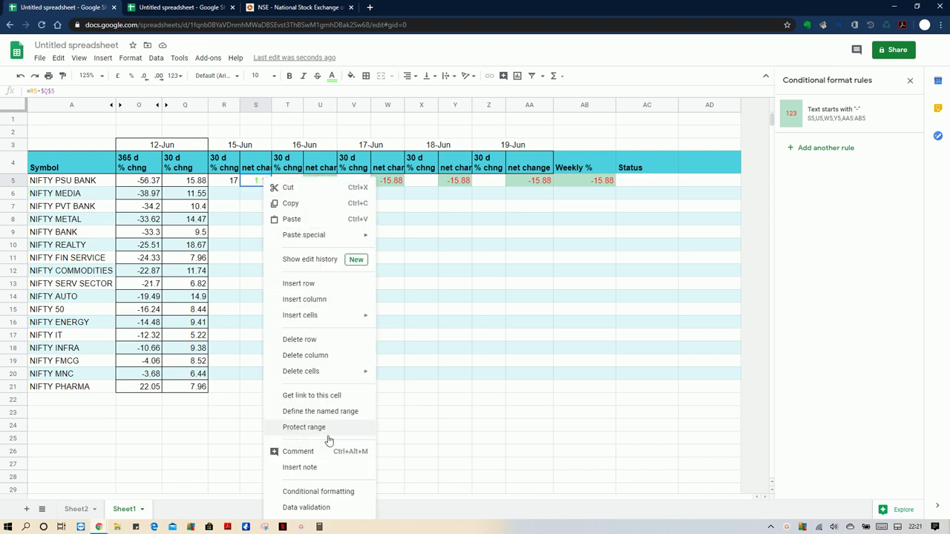
click(326, 491)
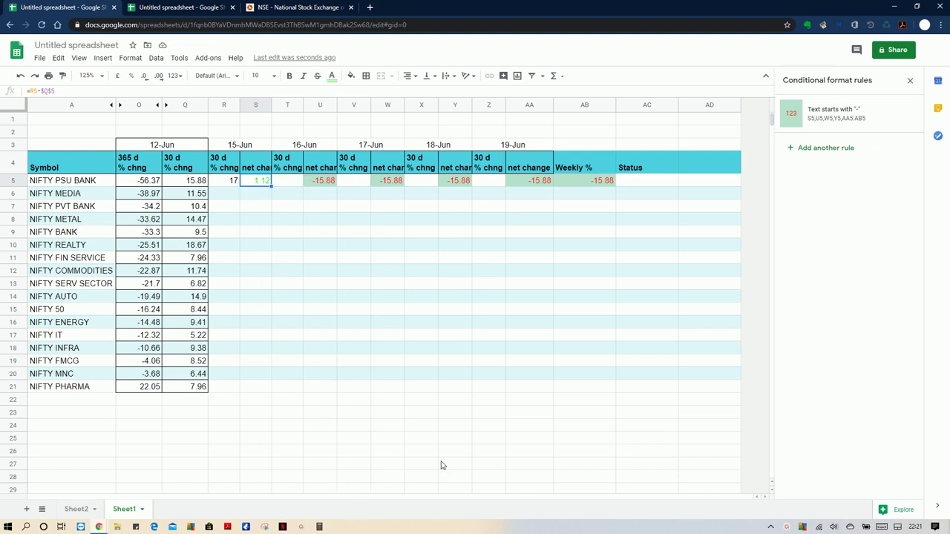
click(830, 111)
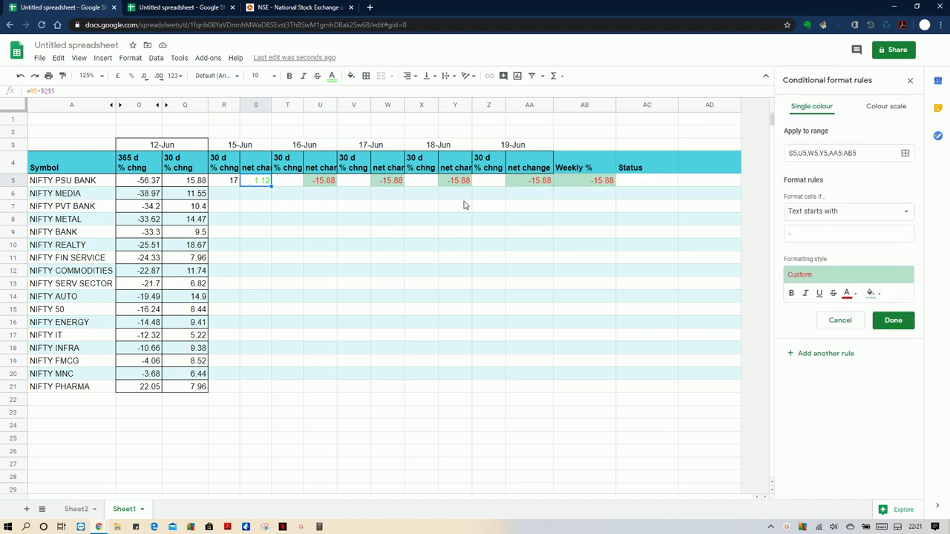
click(795, 235)
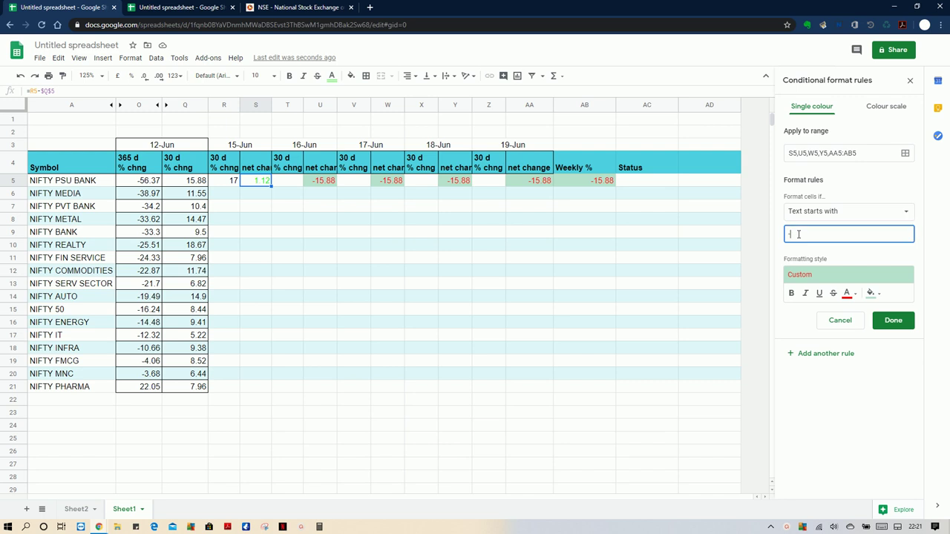
click(848, 293)
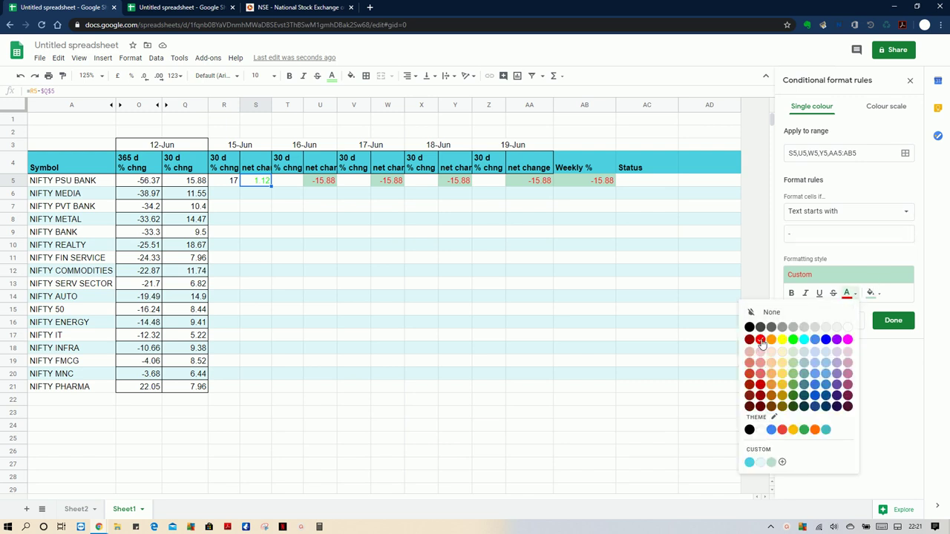
click(873, 339)
click(887, 322)
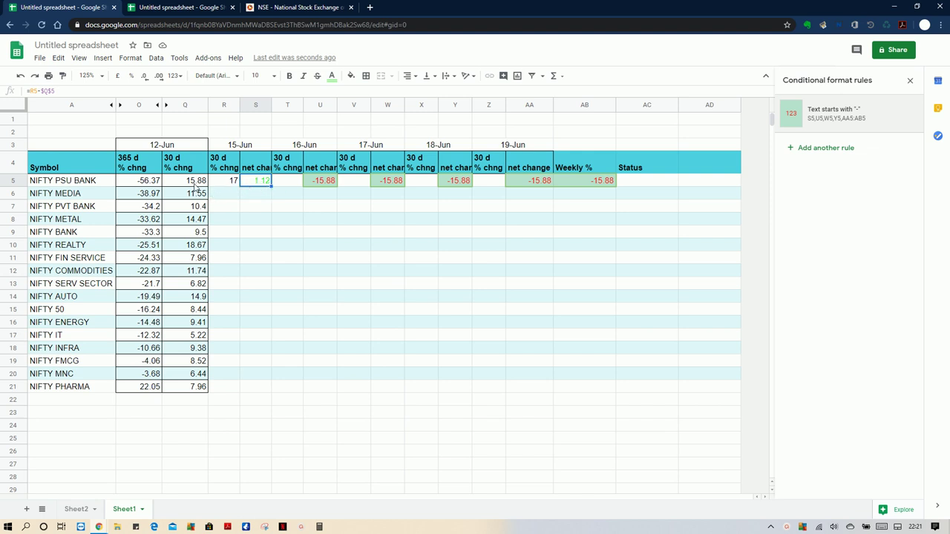
Step: Set NIFTY PSU BANK's Weekly % in AB5 to the 15-Jun net change with the formula =S5
click(232, 187)
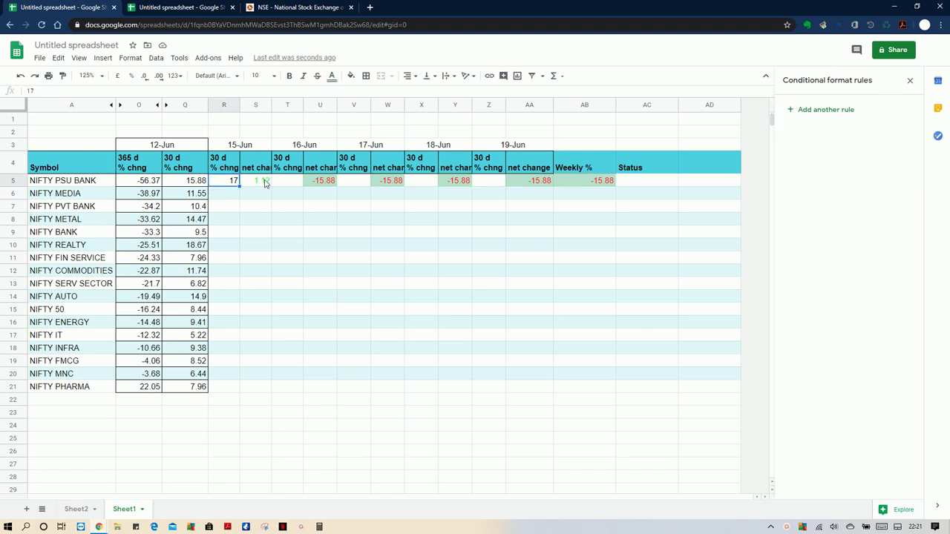
click(258, 183)
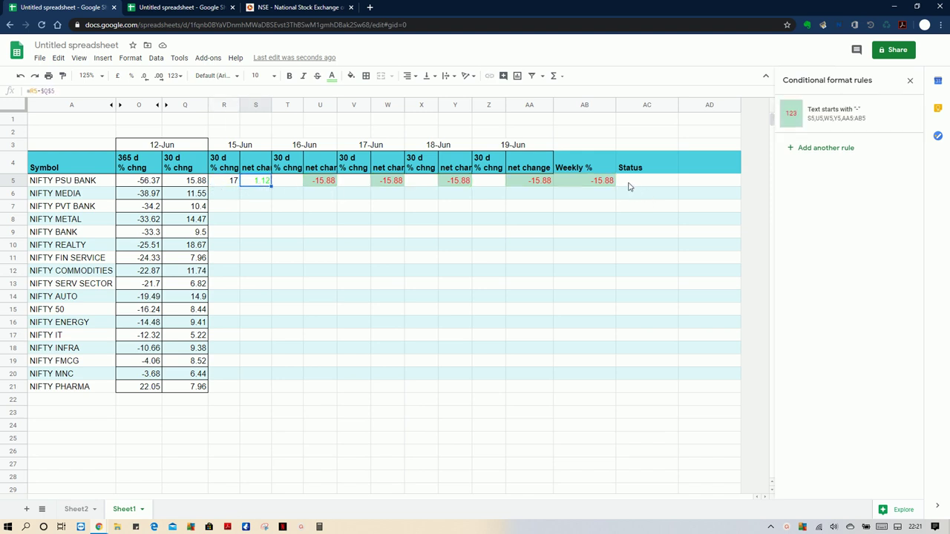
click(599, 183)
text(=)
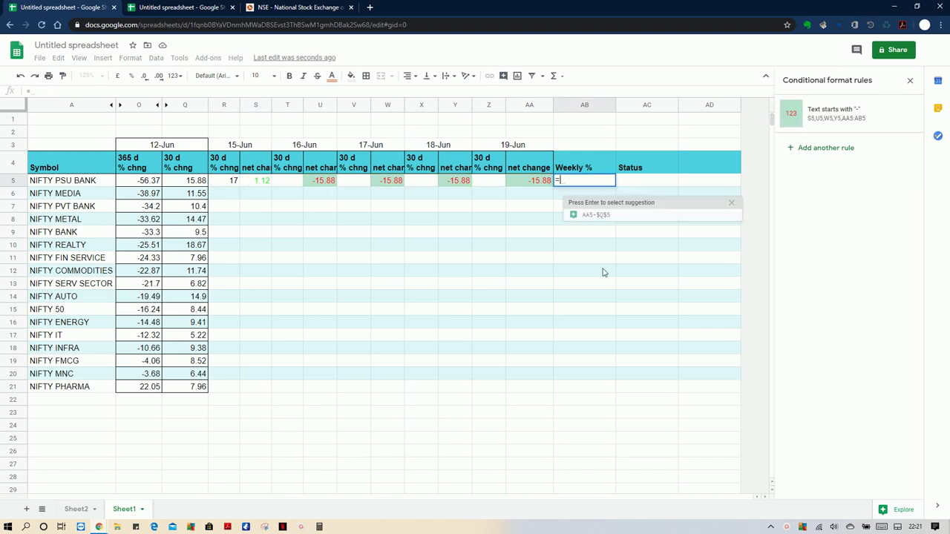
click(261, 181)
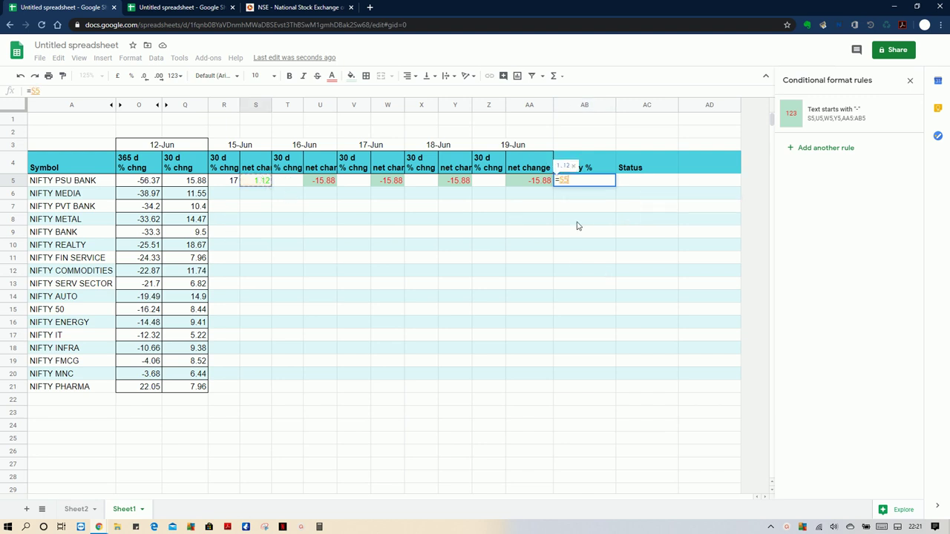
key(Return)
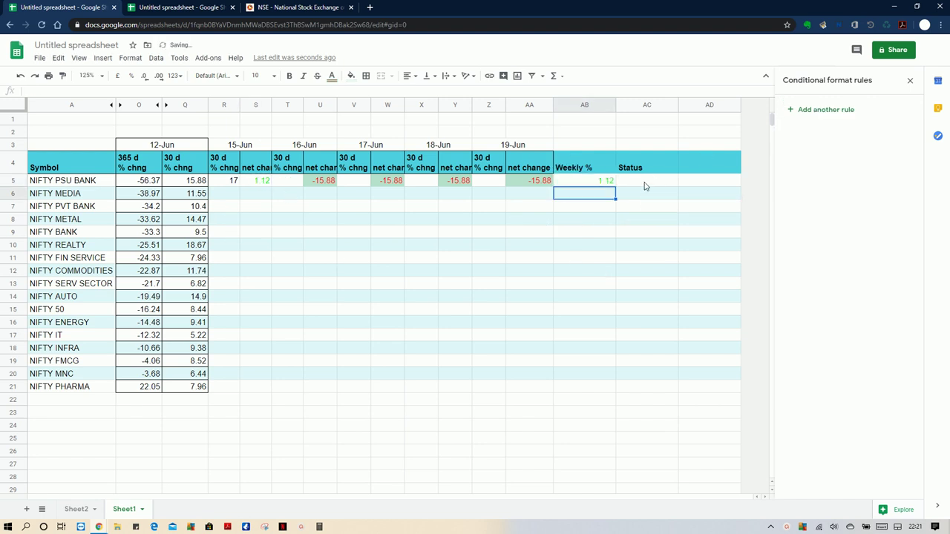
Step: Enter "up" as NIFTY PSU BANK's status in AC5
click(645, 186)
text(up)
key(Return)
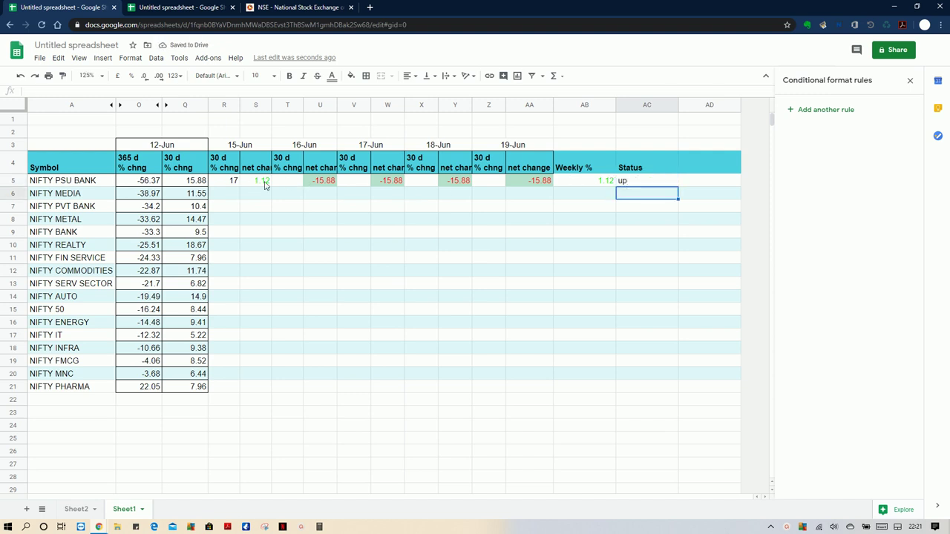
Step: Enter 18 in T5 as NIFTY PSU BANK's 30-day percentage change for 16-Jun
click(279, 183)
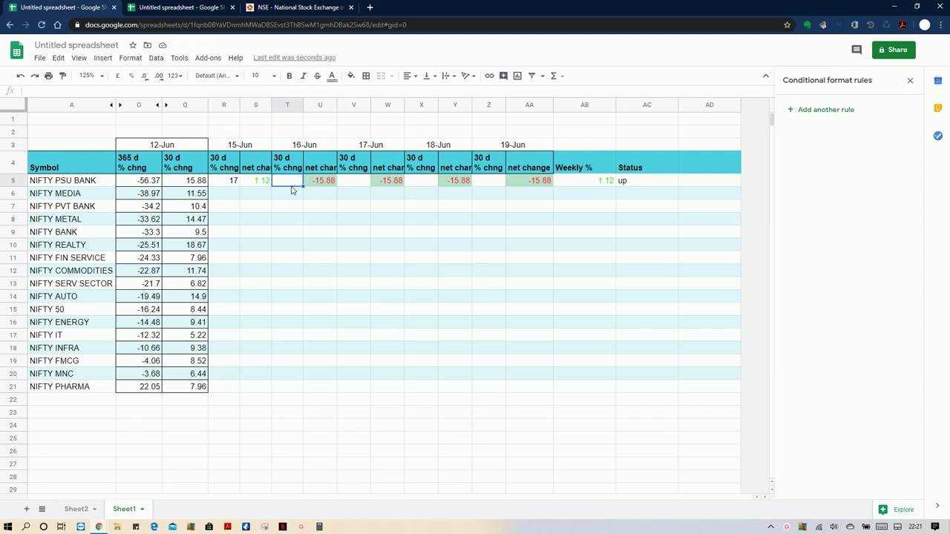
text(18)
key(Return)
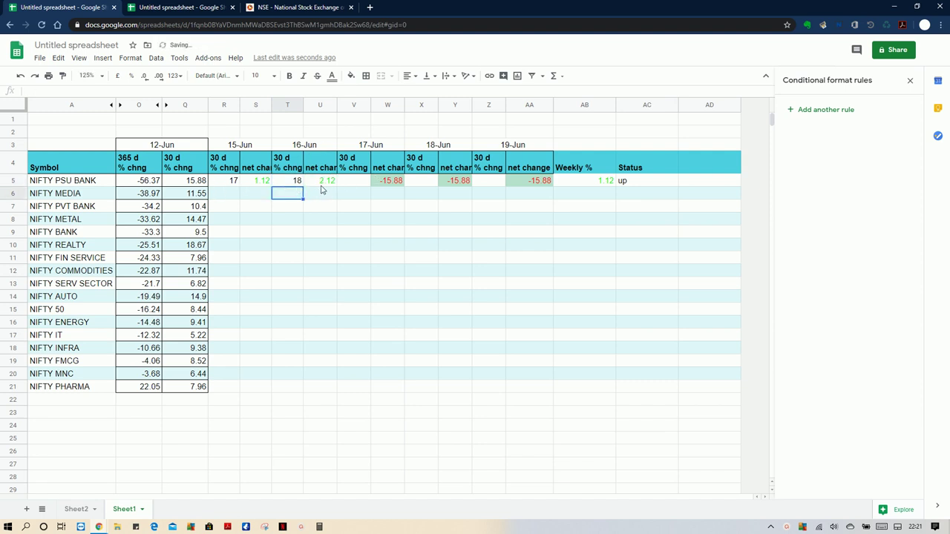
Step: Point NIFTY PSU BANK's Weekly % in AB5 to the 16-Jun net change with the formula =U5
click(321, 187)
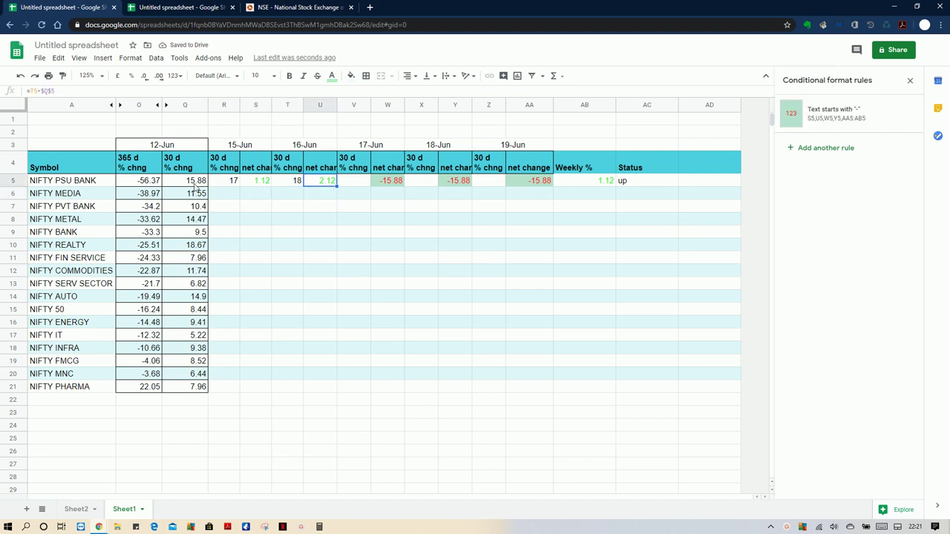
click(579, 186)
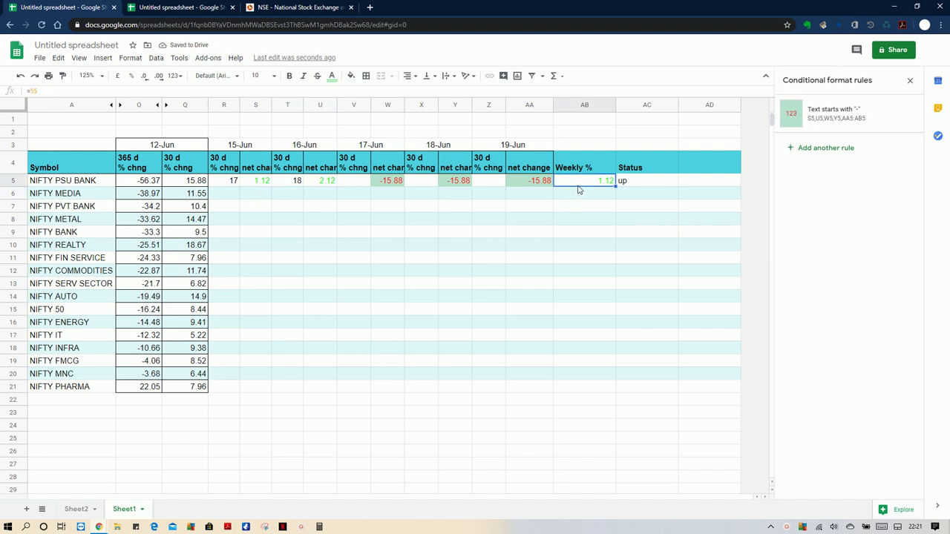
text(=)
click(325, 183)
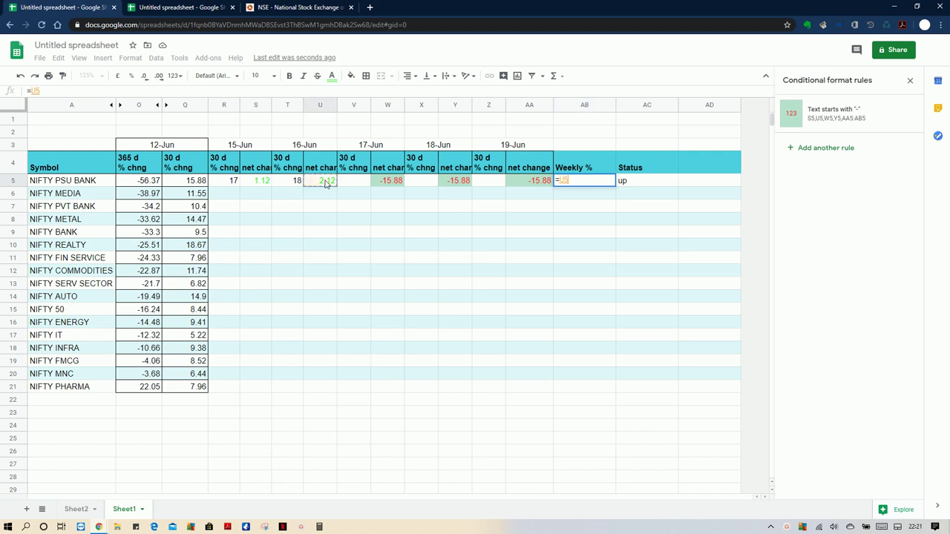
key(Return)
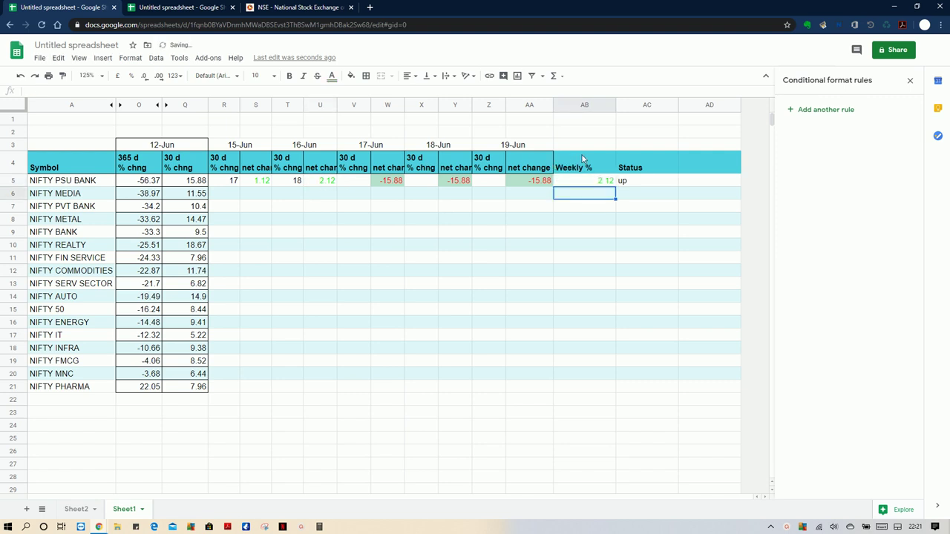
Step: Enter 20 in V5 as NIFTY PSU BANK's 30-day percentage change for 17-Jun
click(363, 186)
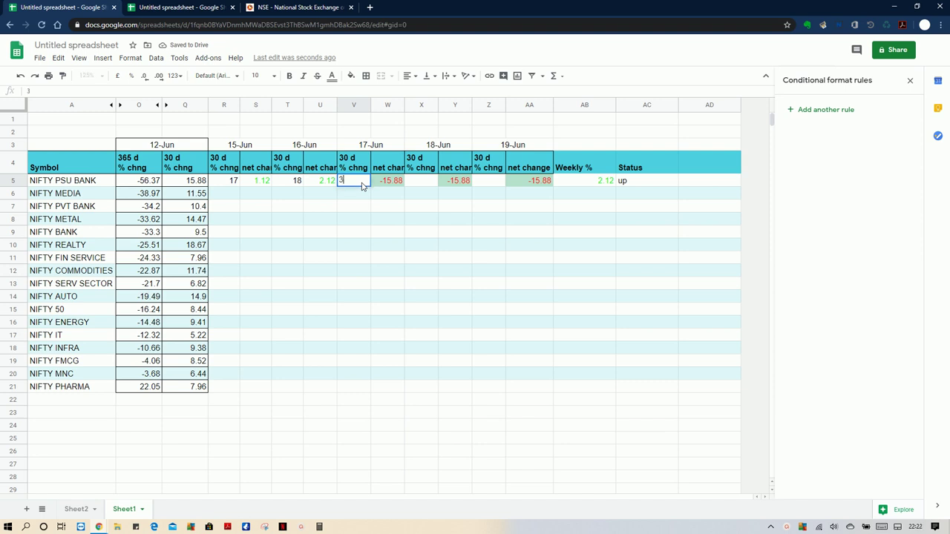
text(20)
key(Return)
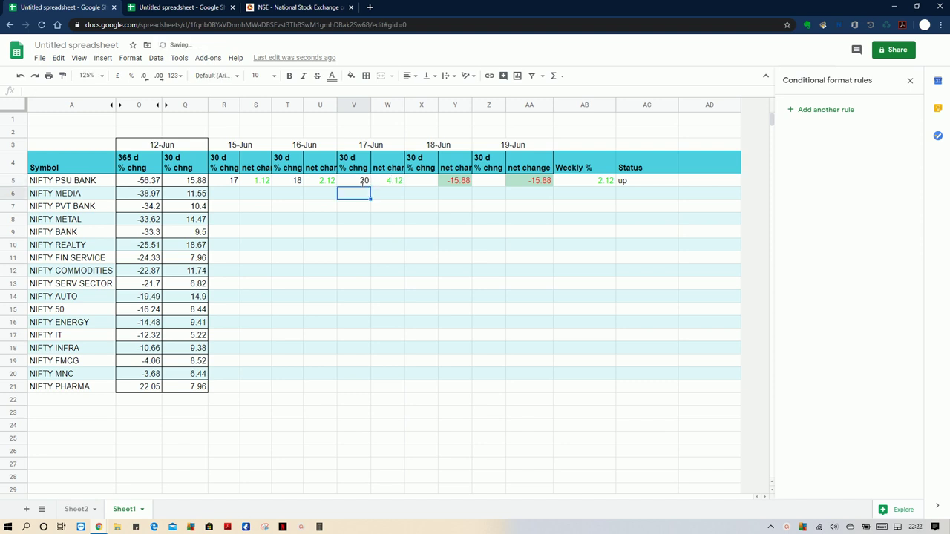
Step: Point NIFTY PSU BANK's Weekly % in AB5 to the 17-Jun net change with the formula =W5
click(389, 182)
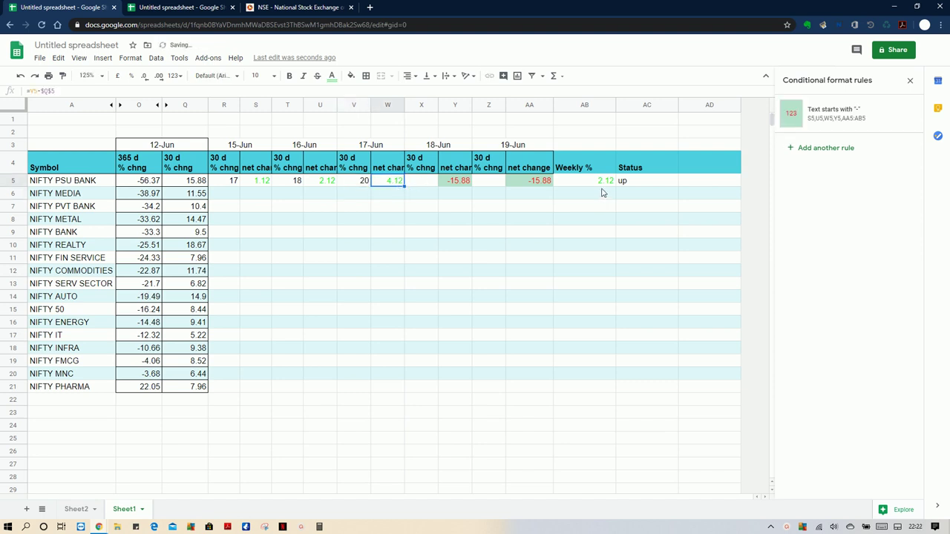
click(604, 182)
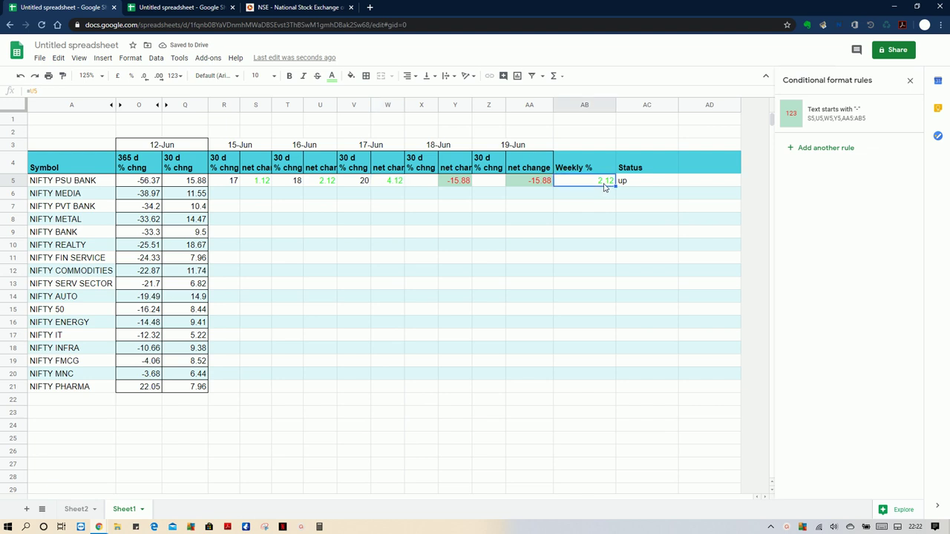
text(=)
click(399, 183)
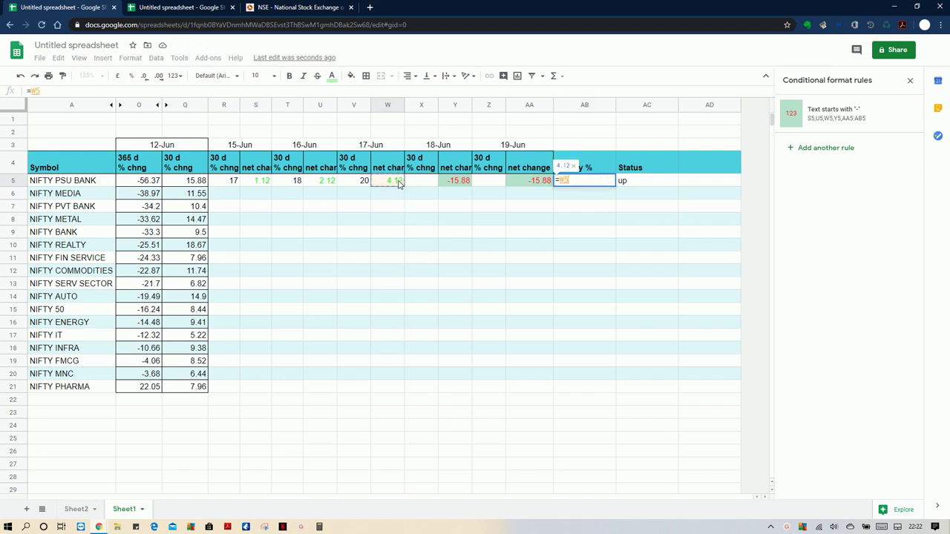
key(Return)
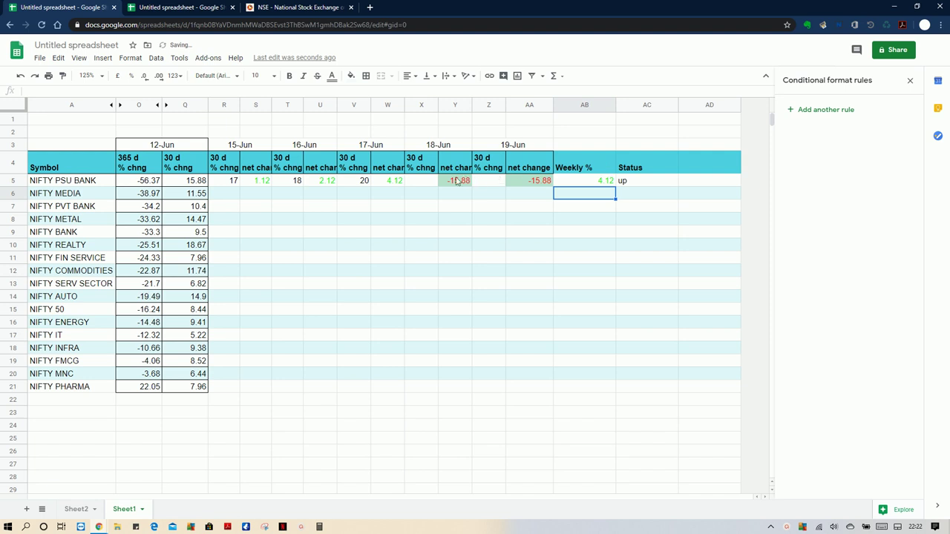
Step: Enter NIFTY PSU BANK's 30-day percentage changes: 21 in X5 for 18-Jun and 22 in Z5 for 19-Jun
click(419, 184)
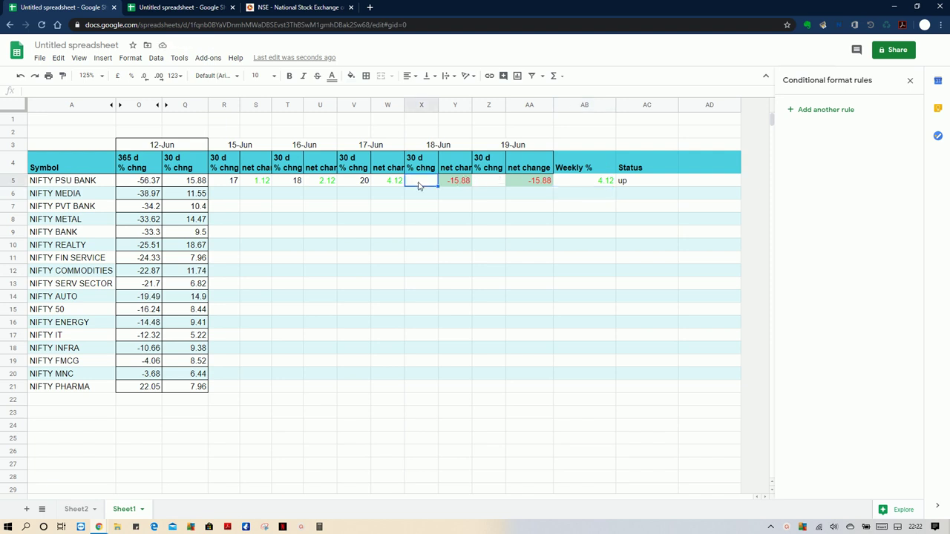
text(21)
key(Return)
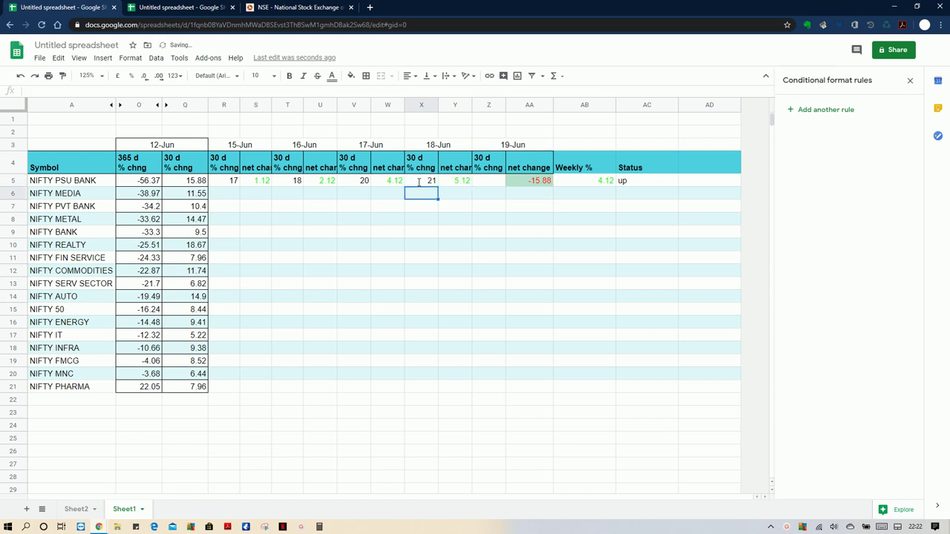
click(490, 185)
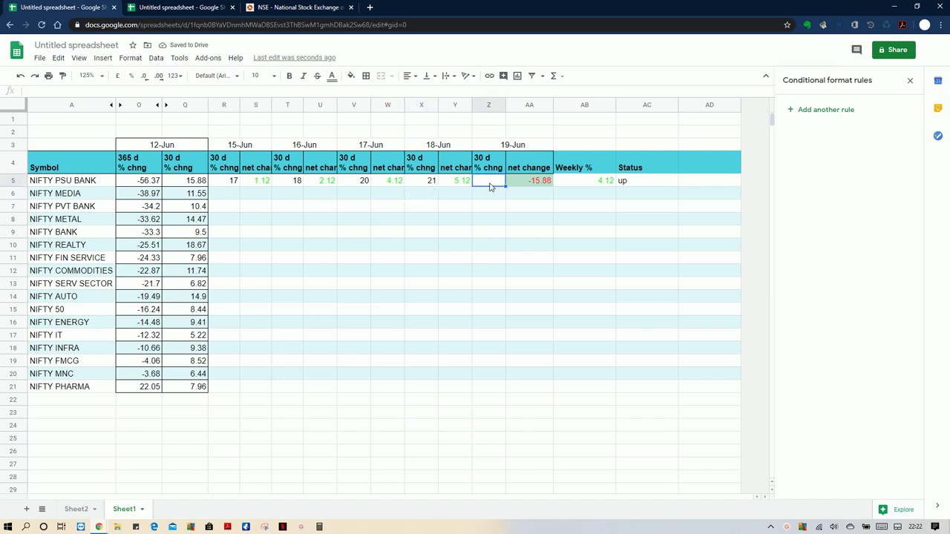
text(22)
key(Return)
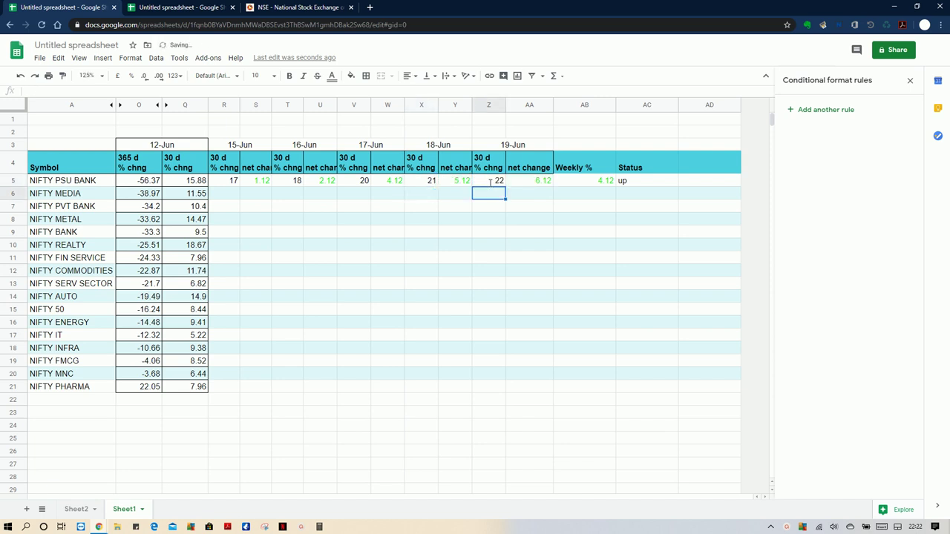
Step: Point NIFTY PSU BANK's Weekly % in AB5 to the 19-Jun net change with the formula =AA5
click(532, 187)
click(592, 185)
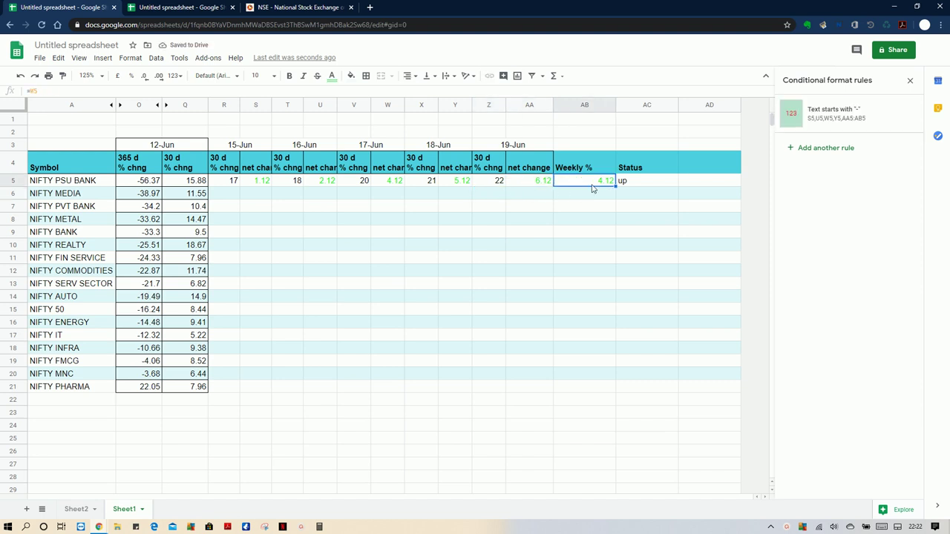
text(=)
click(540, 183)
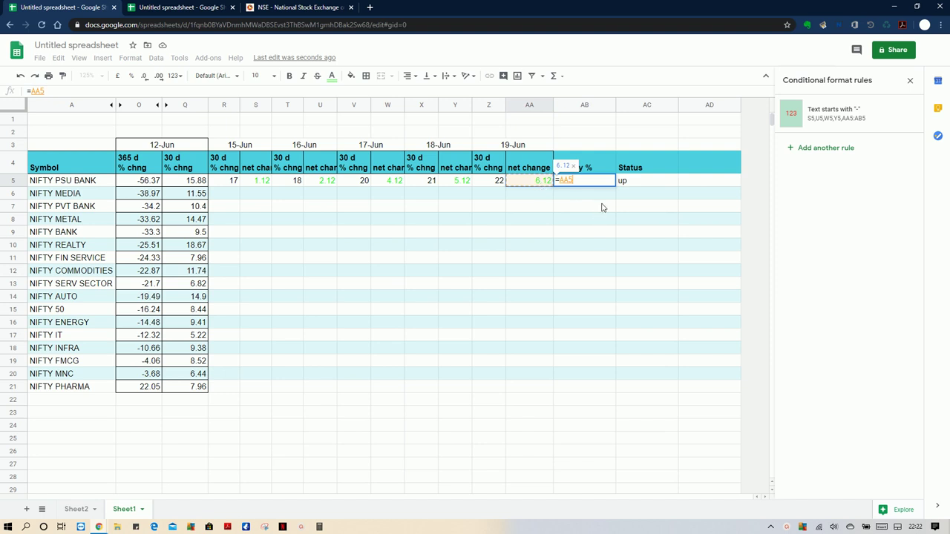
key(Return)
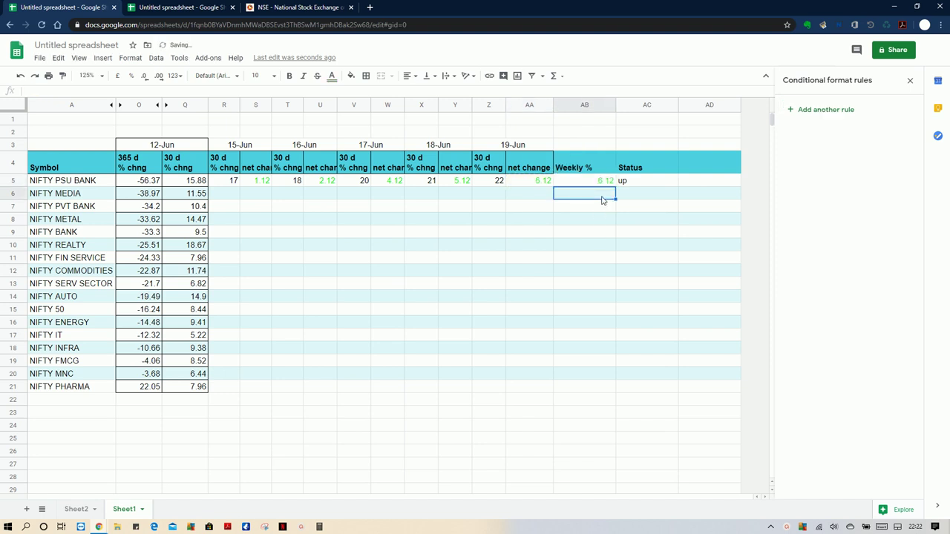
Step: Check NIFTY PSU BANK's status cell and NIFTY 50's 365-day percentage change in the 12-Jun column
click(629, 185)
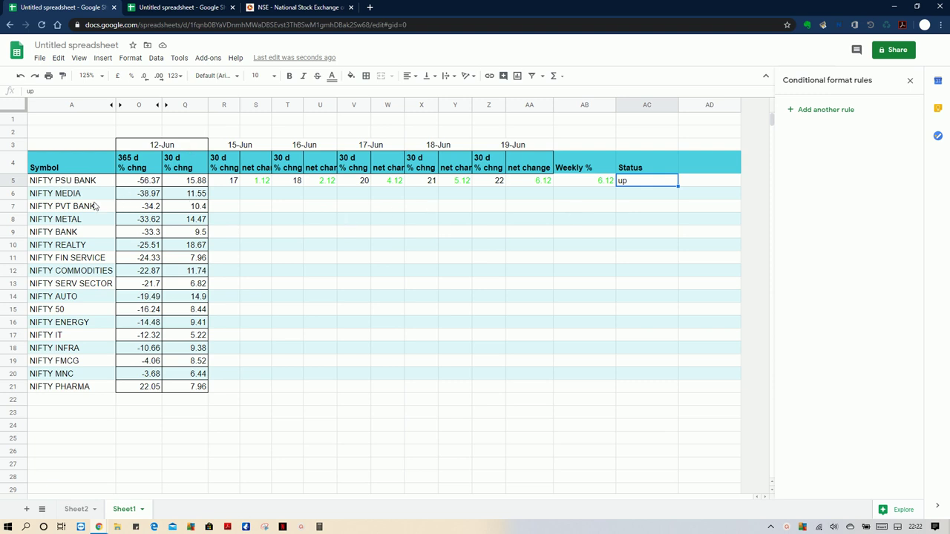
click(65, 312)
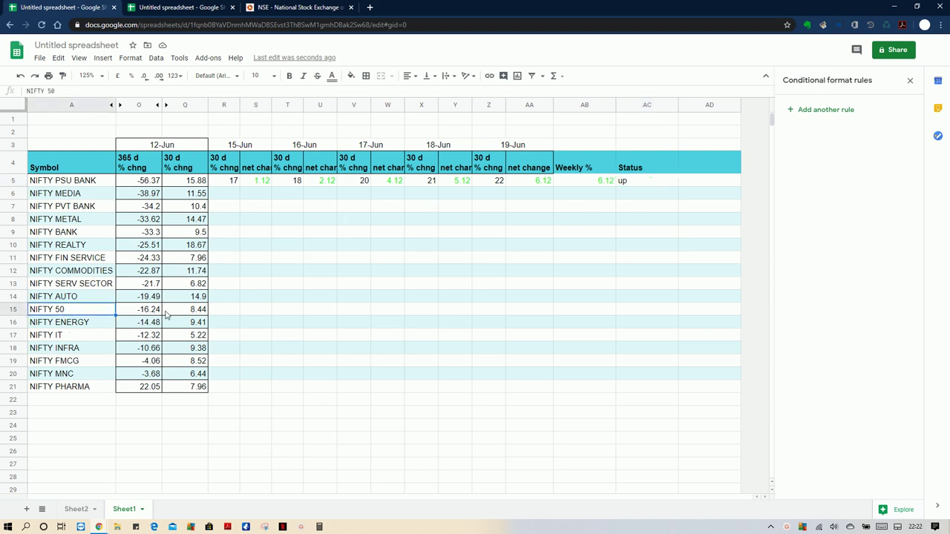
click(154, 311)
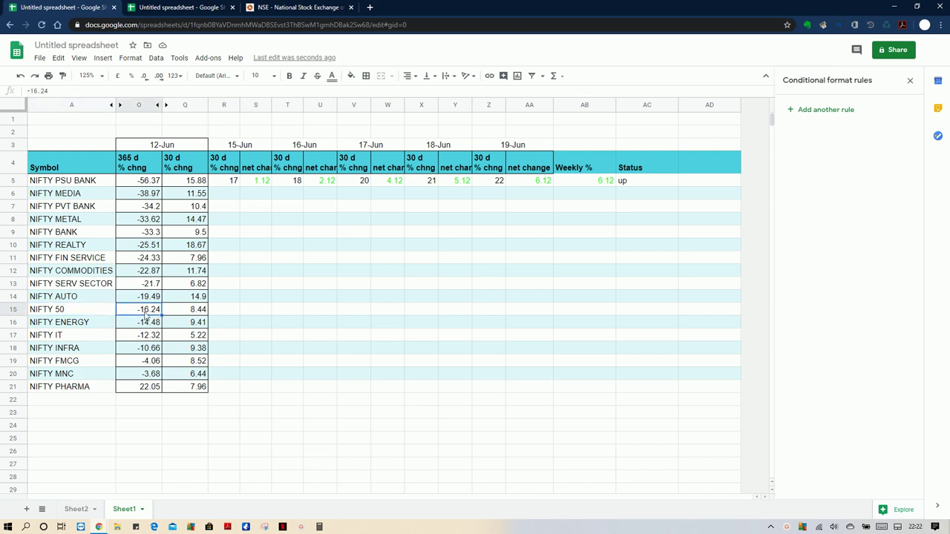
click(196, 315)
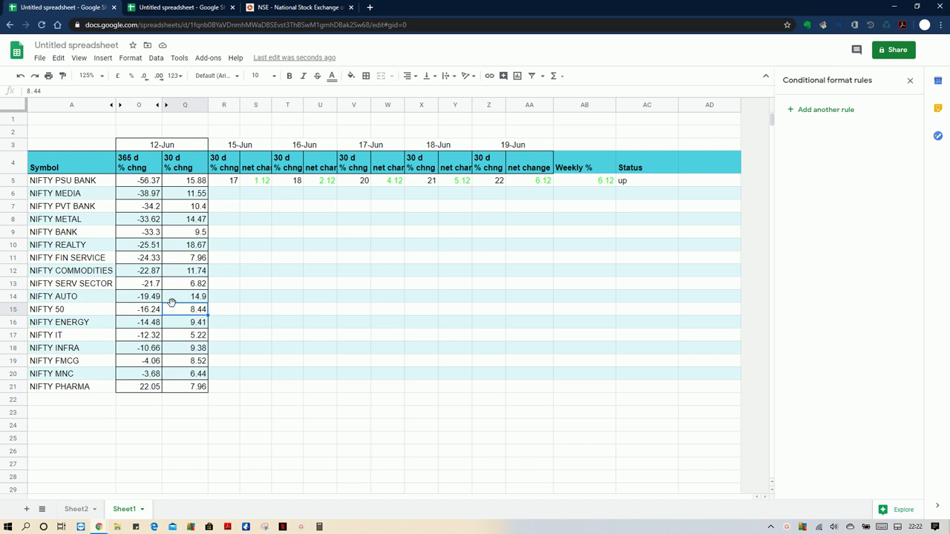
drag(41, 183, 199, 397)
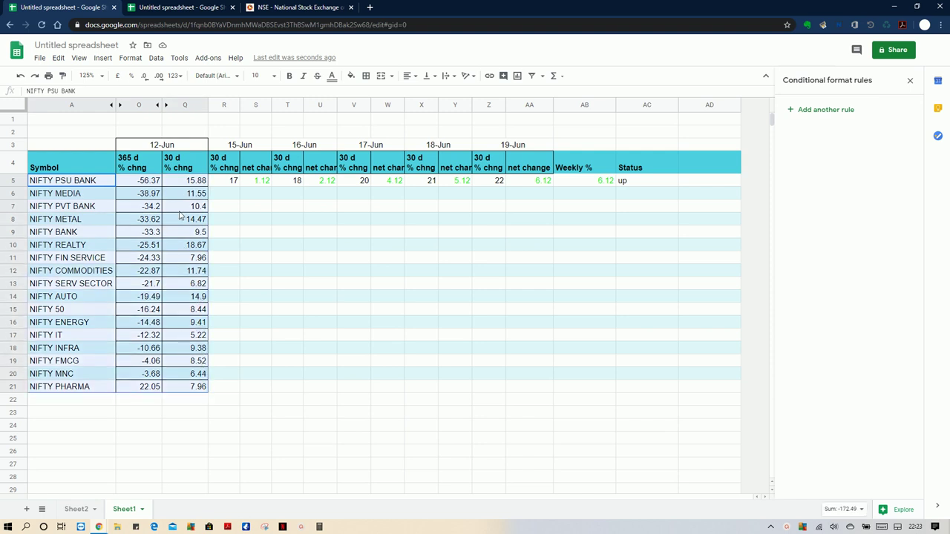
right_click(180, 216)
click(252, 331)
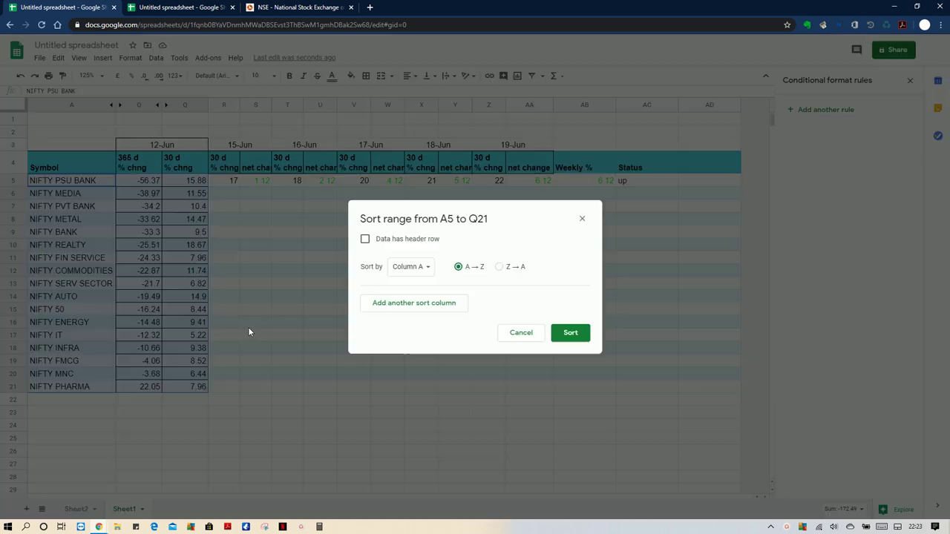
click(405, 268)
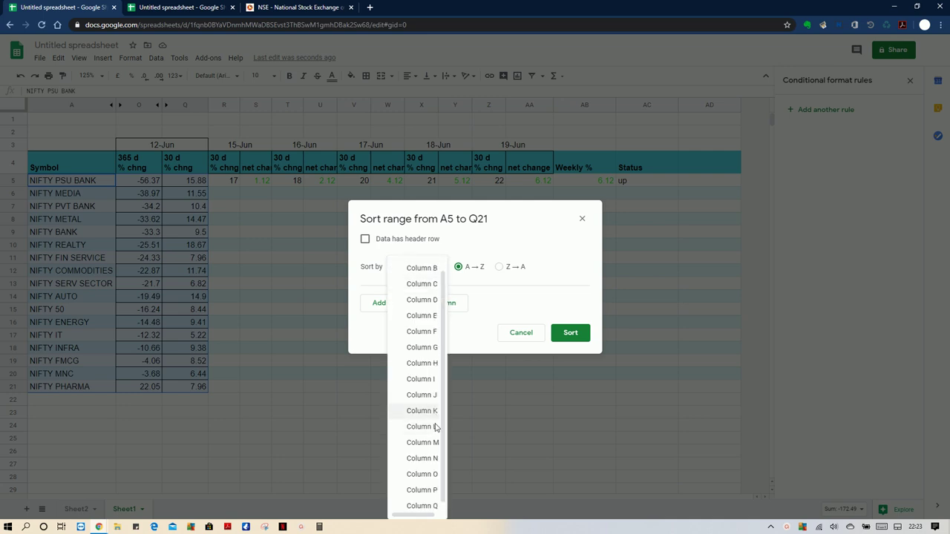
scroll(430, 408, down, 1)
click(365, 240)
click(406, 265)
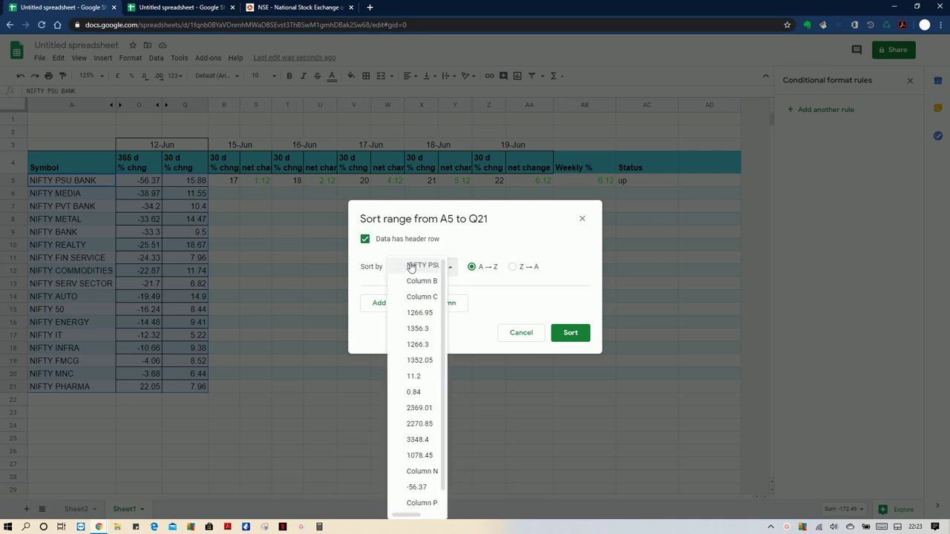
scroll(412, 379, down, 1)
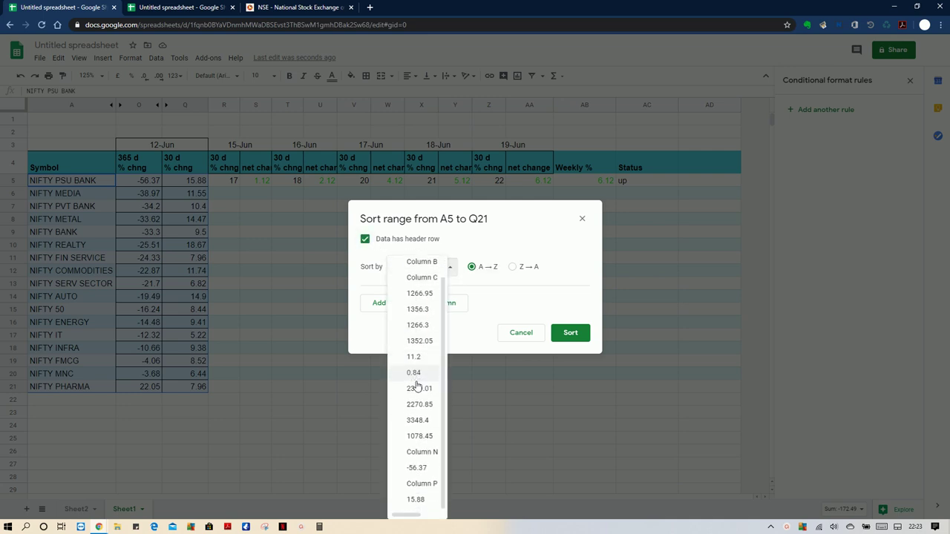
click(545, 345)
click(528, 337)
Step: Sort A4:Q21, treated as having a header row, by the 365 d % chng column in descending order (Z → A)
drag(65, 155, 193, 388)
right_click(169, 210)
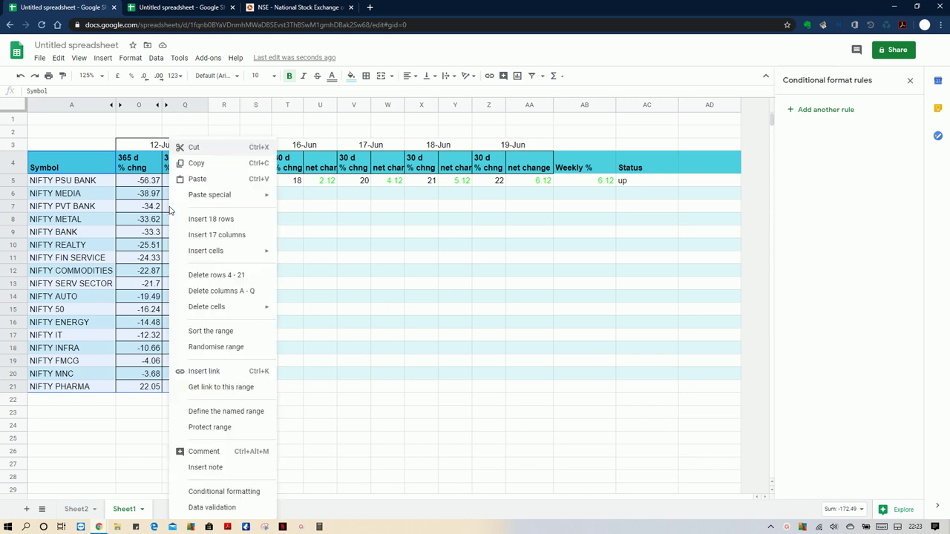
click(215, 332)
click(365, 239)
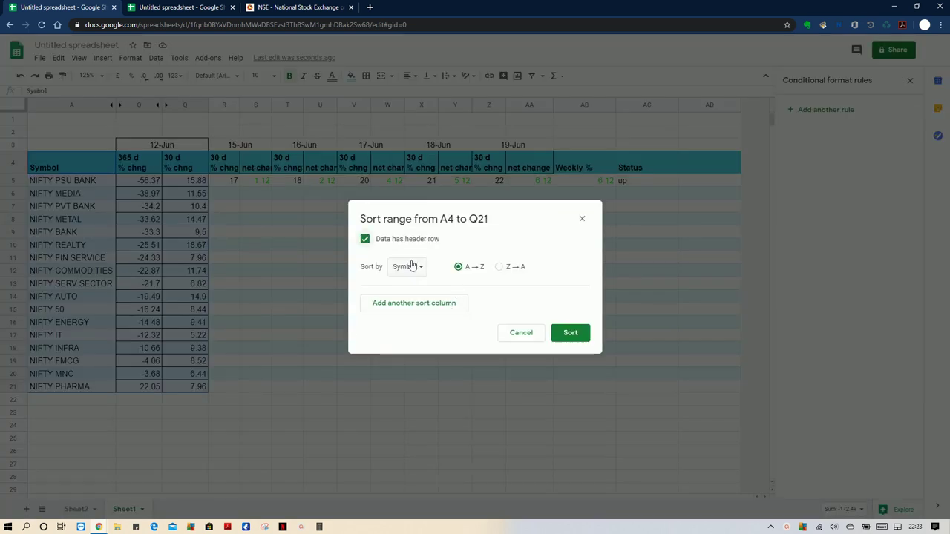
click(409, 266)
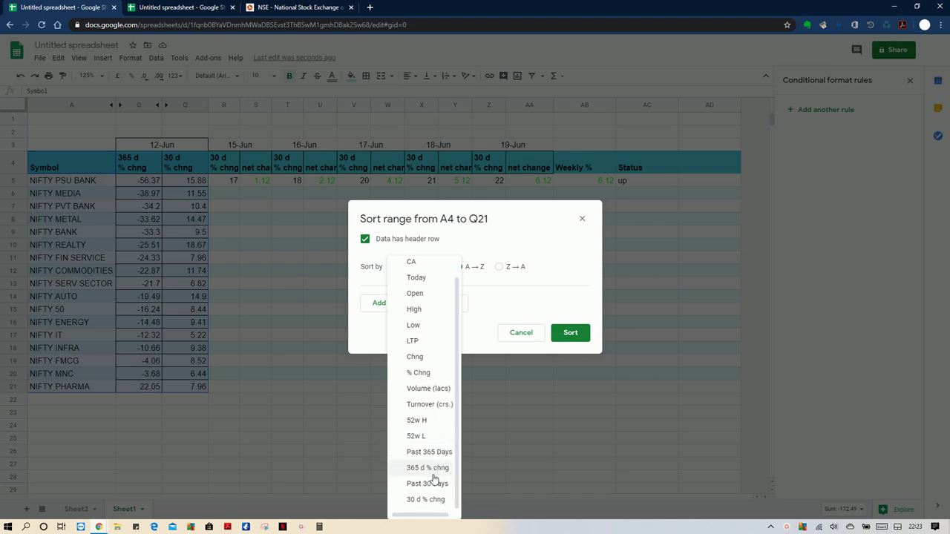
click(433, 472)
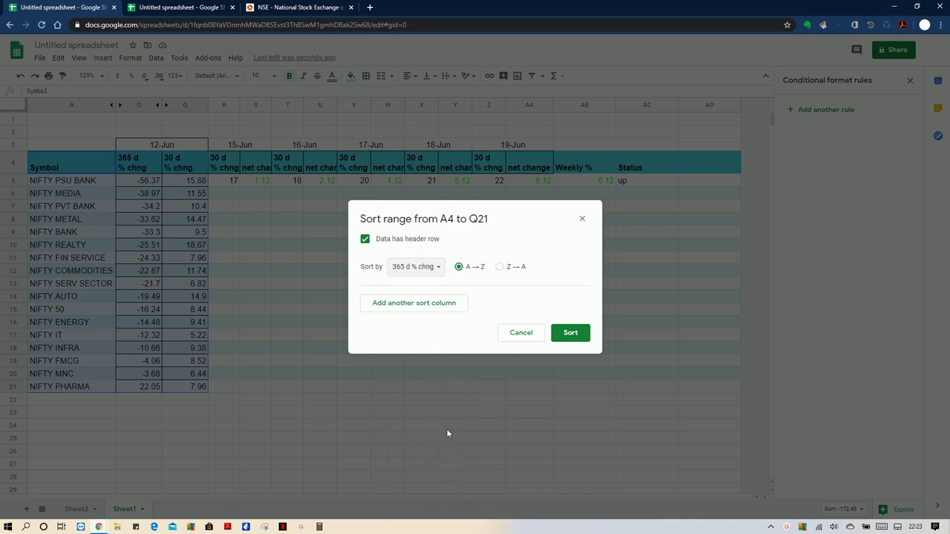
click(500, 267)
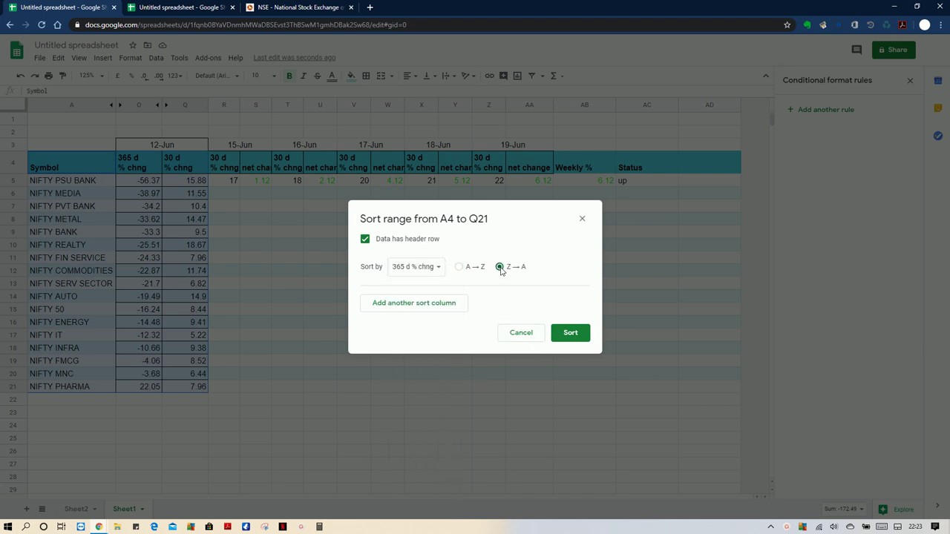
click(569, 336)
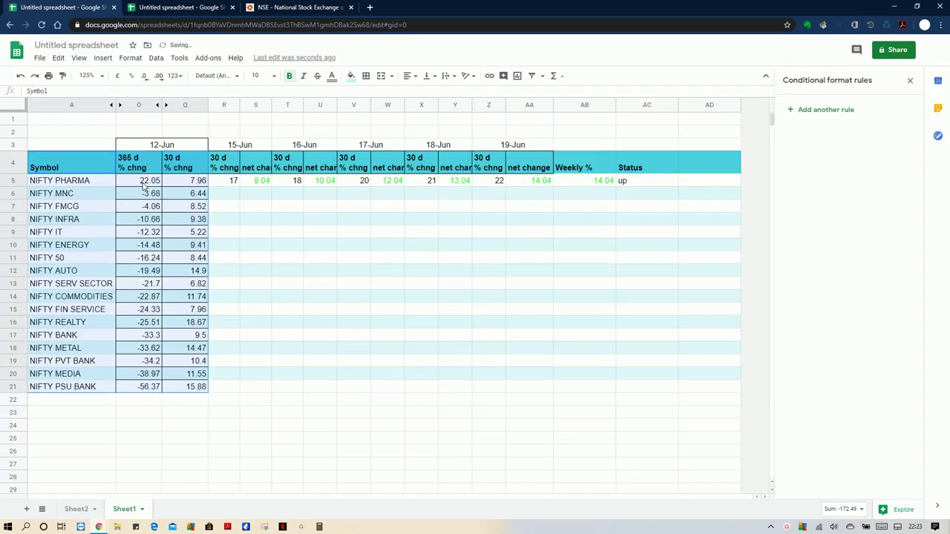
Step: Check the 365-day percentage changes of NIFTY PHARMA and NIFTY 50 in the sorted list
click(137, 185)
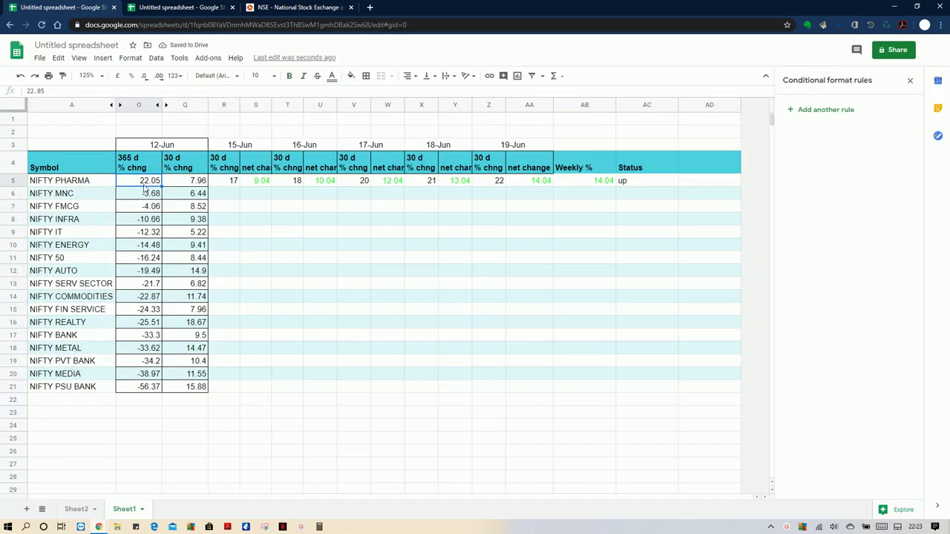
click(52, 258)
key(Right)
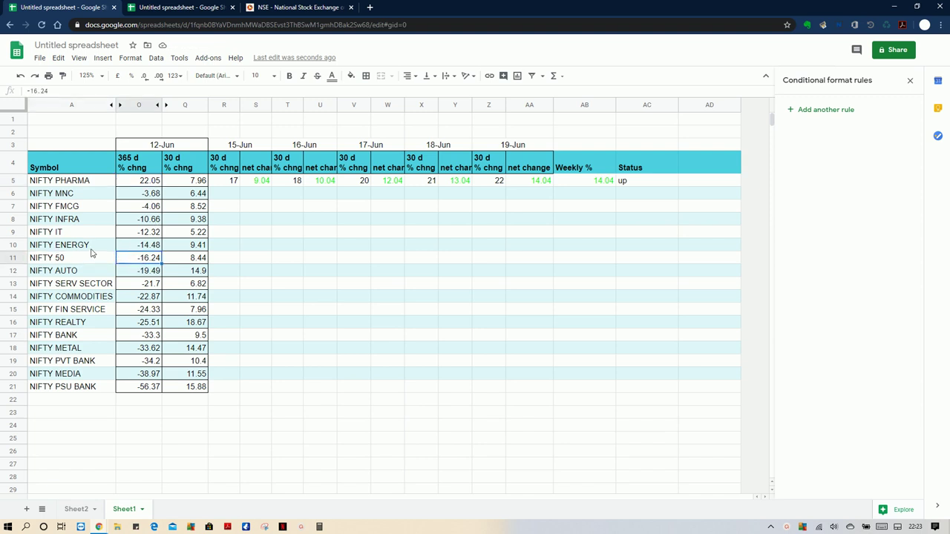
Step: Examine the indices ranked above NIFTY 50, from NIFTY PHARMA to NIFTY ENERGY, and compare their percentage changes with NIFTY 50's
click(51, 184)
drag(51, 190, 91, 248)
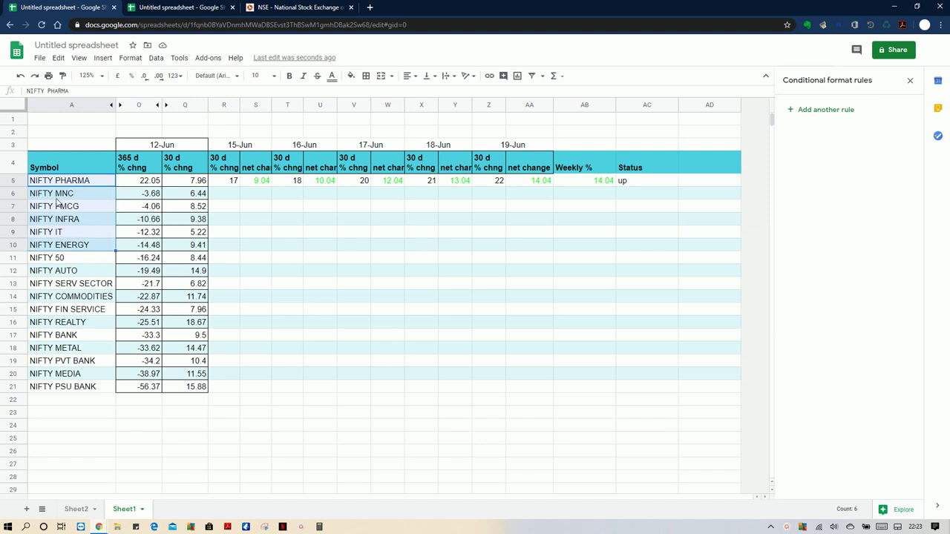
click(80, 196)
click(79, 211)
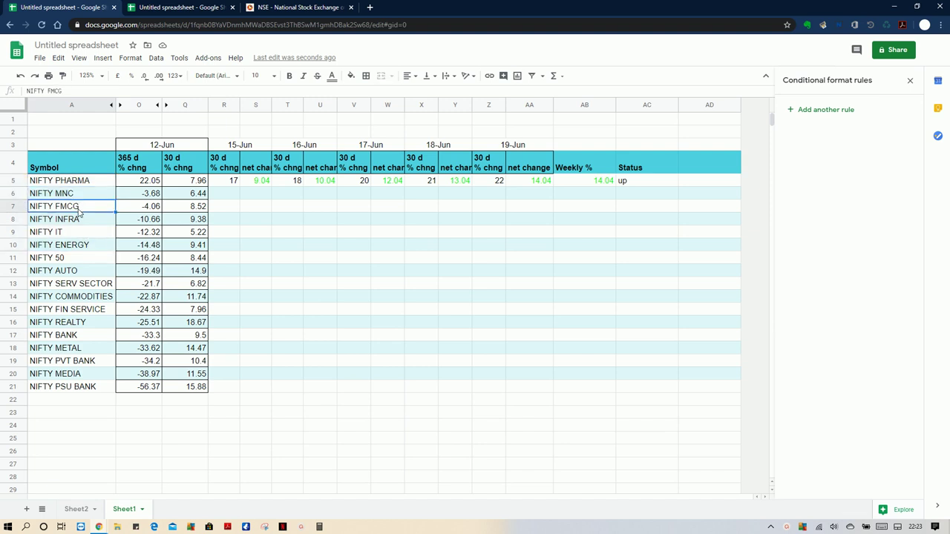
click(87, 220)
click(88, 232)
click(88, 245)
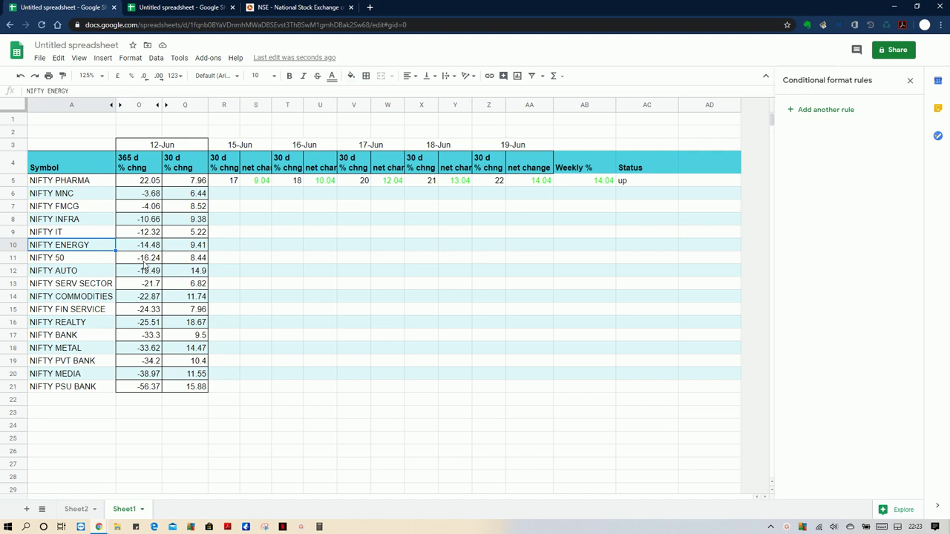
click(81, 260)
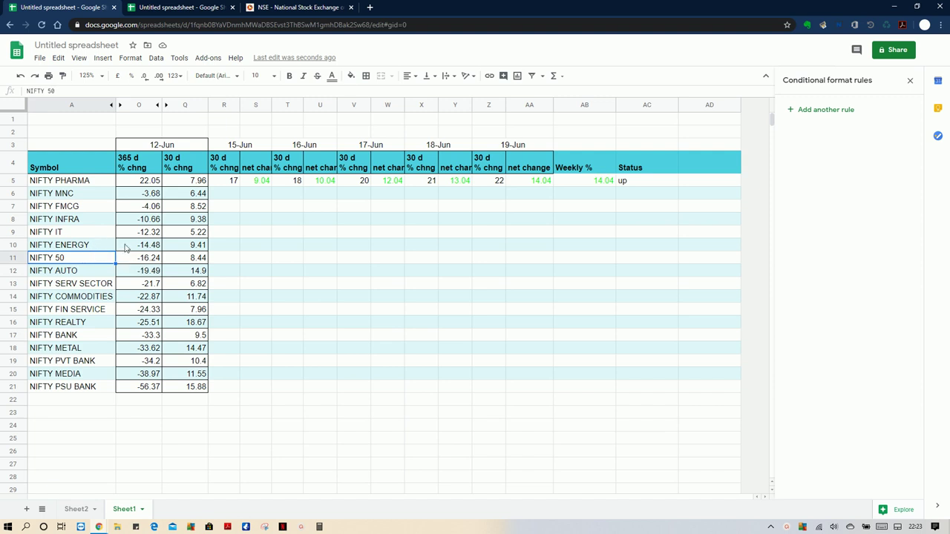
drag(56, 184, 139, 250)
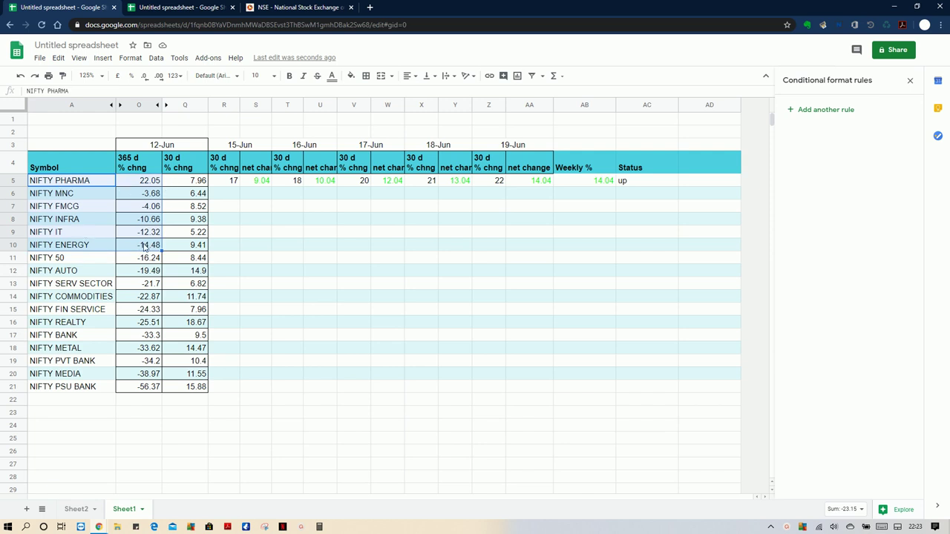
click(145, 262)
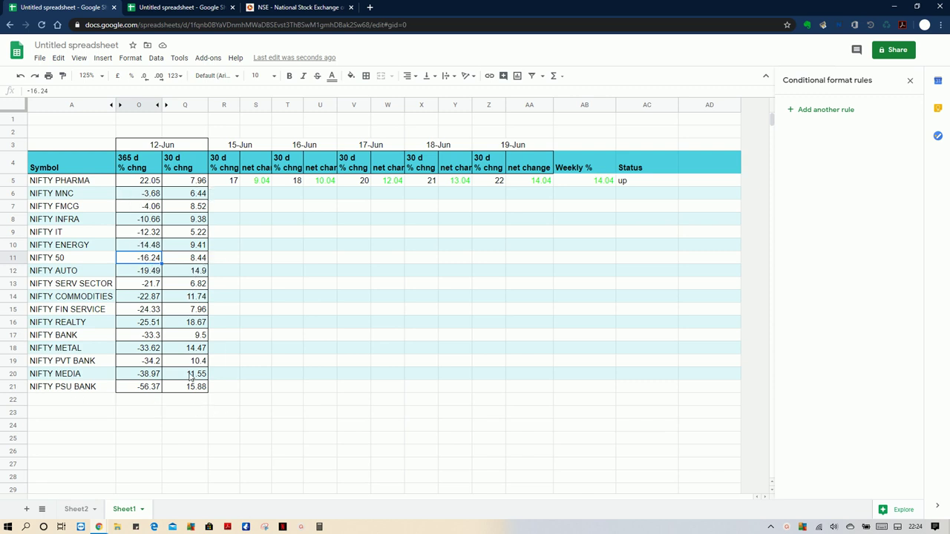
click(201, 220)
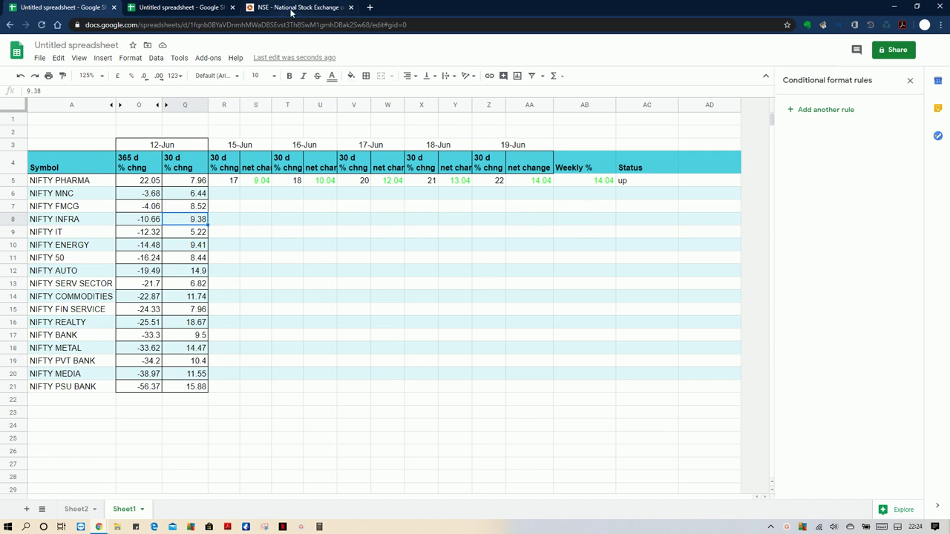
Step: Switch to the NSE Equity Stock Watch page and show the Nifty IT stocks
click(72, 234)
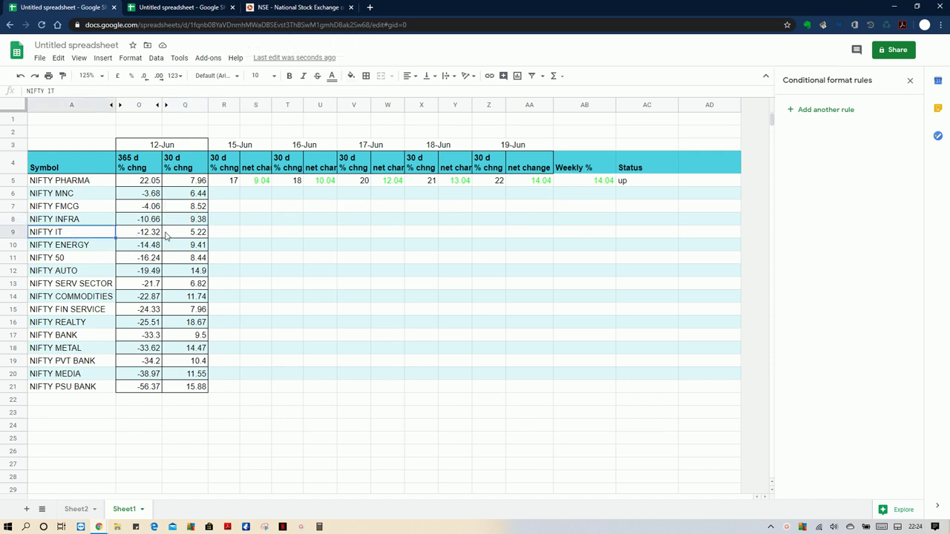
click(304, 7)
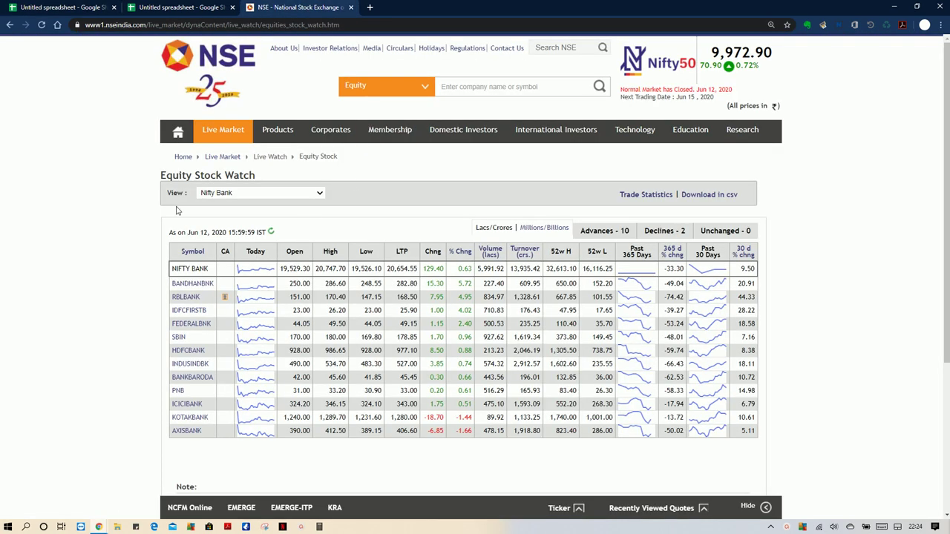
click(233, 193)
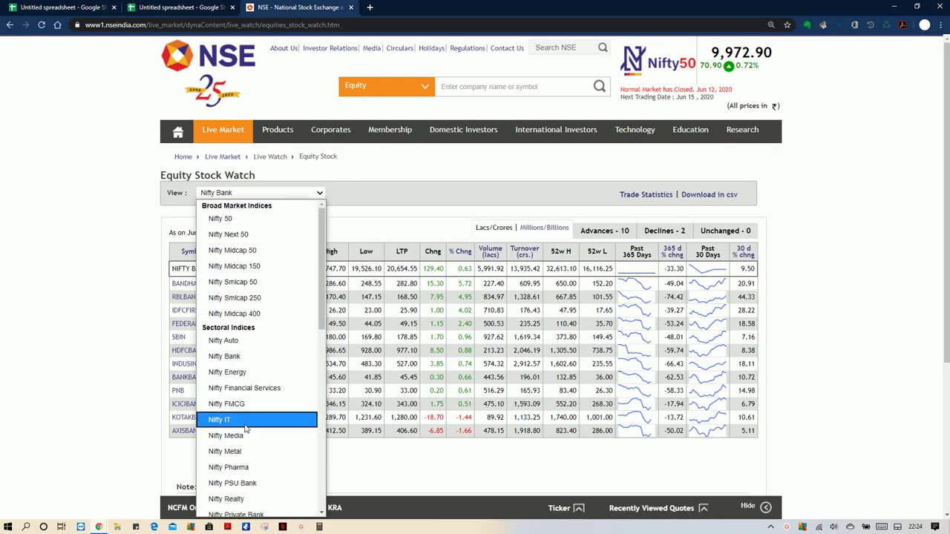
click(245, 421)
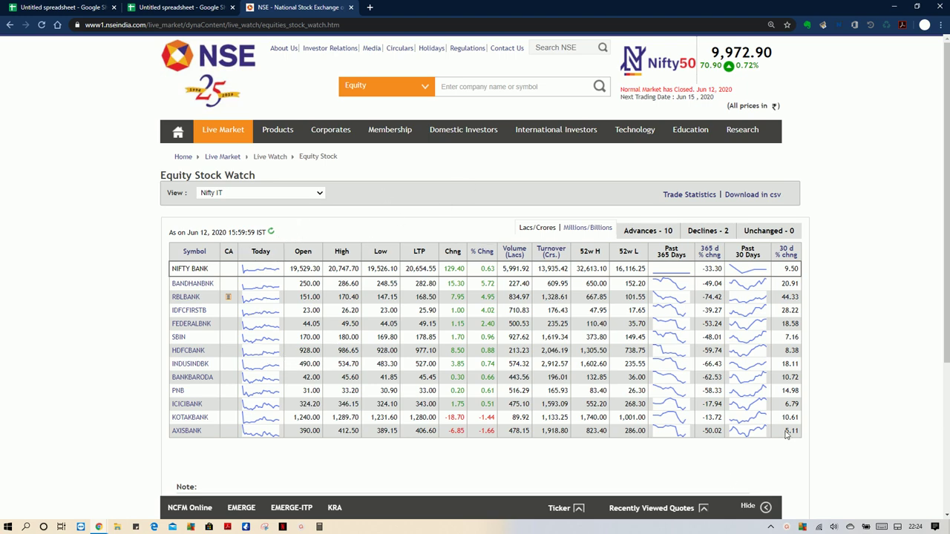
click(321, 195)
click(320, 195)
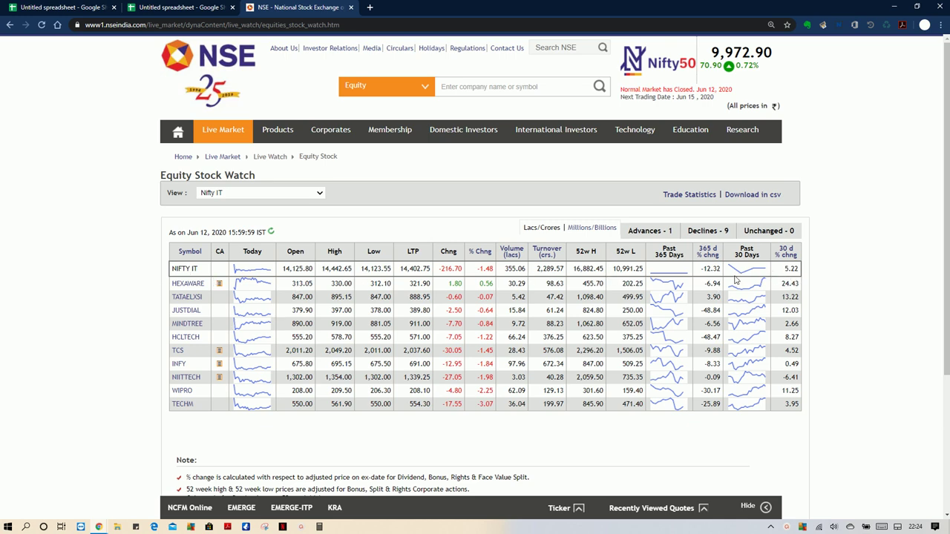
Step: Sort the Nifty IT stocks by 365-day and 30-day percentage change in both directions, ending with 365-day change in descending order
click(710, 253)
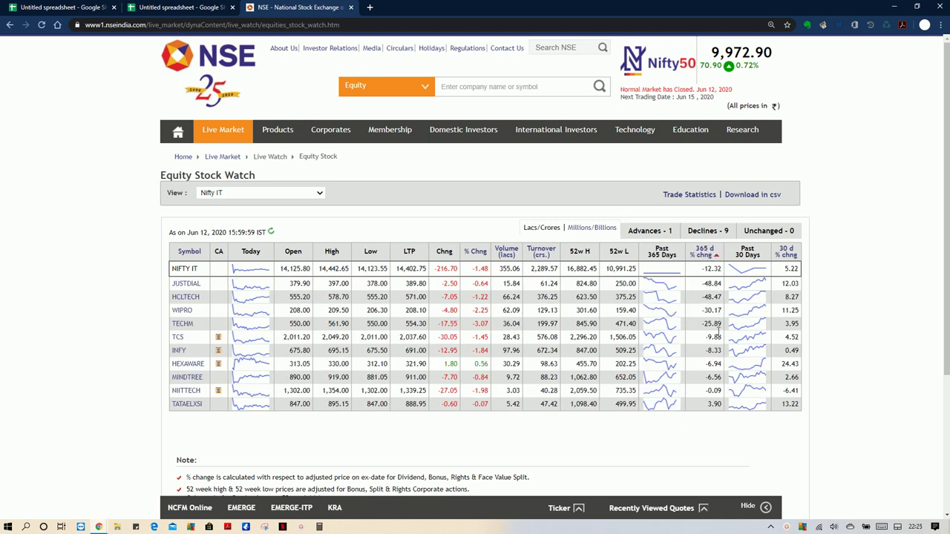
click(713, 253)
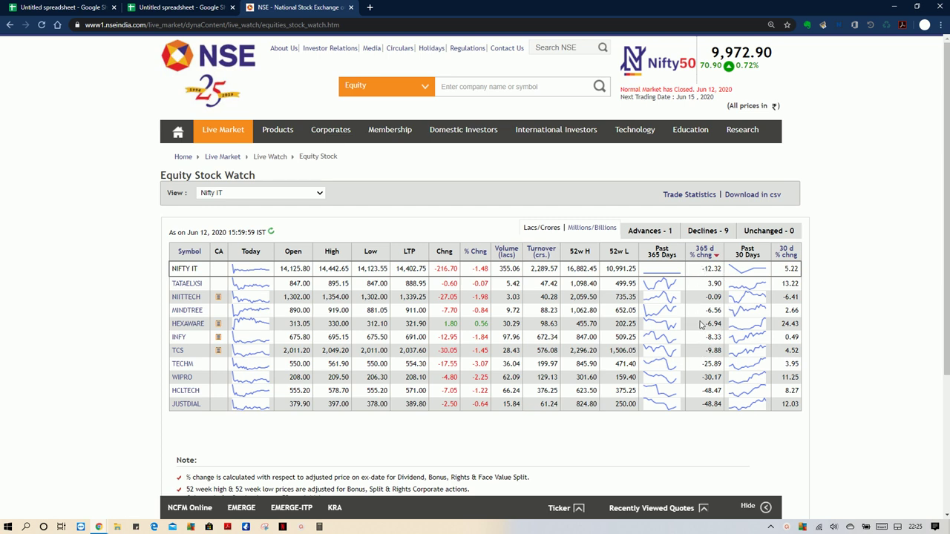
click(791, 254)
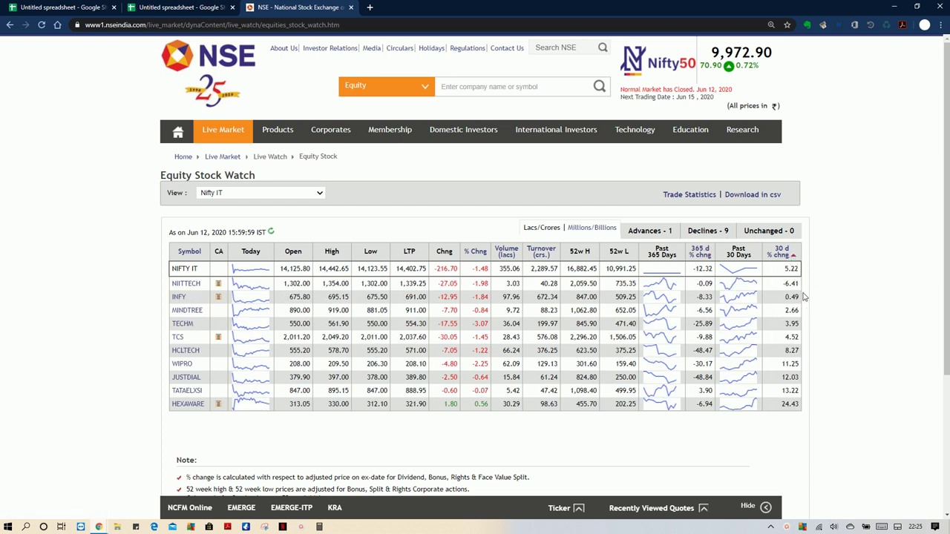
click(785, 255)
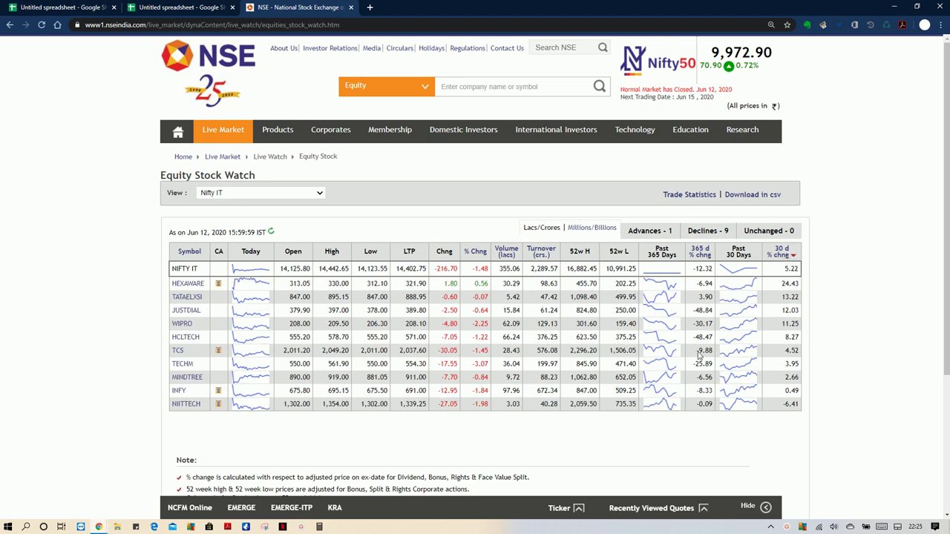
click(700, 256)
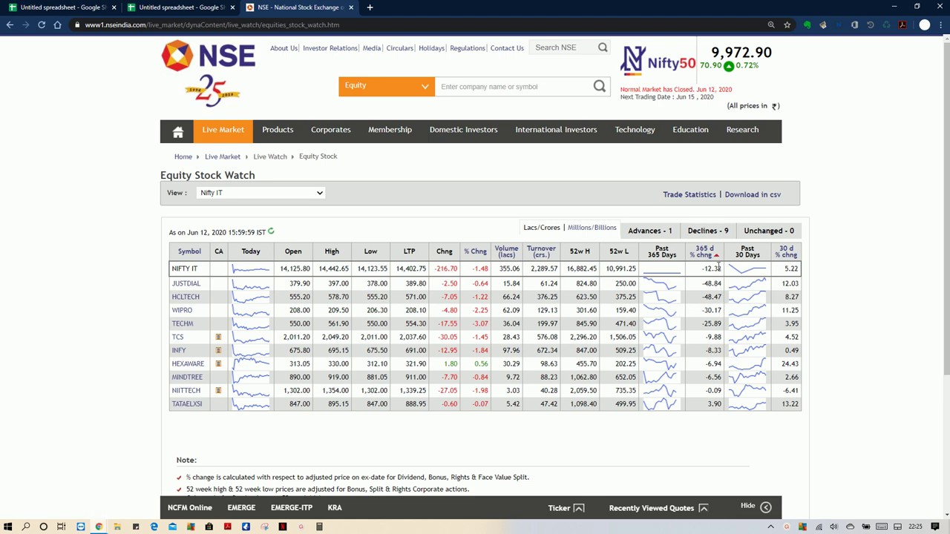
click(707, 256)
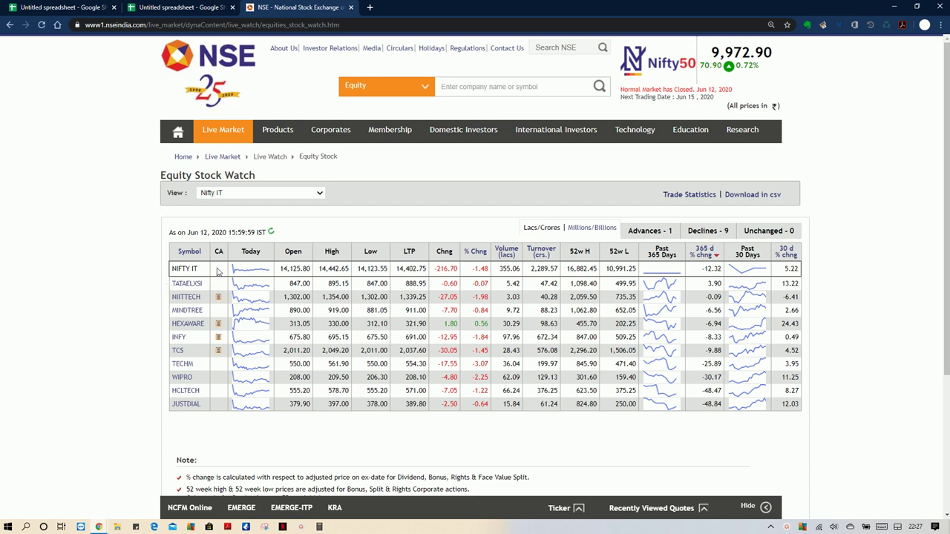
Step: Look through the available NSE indices without changing the Nifty IT view, and switch to the second untitled Google Sheets spreadsheet
click(231, 195)
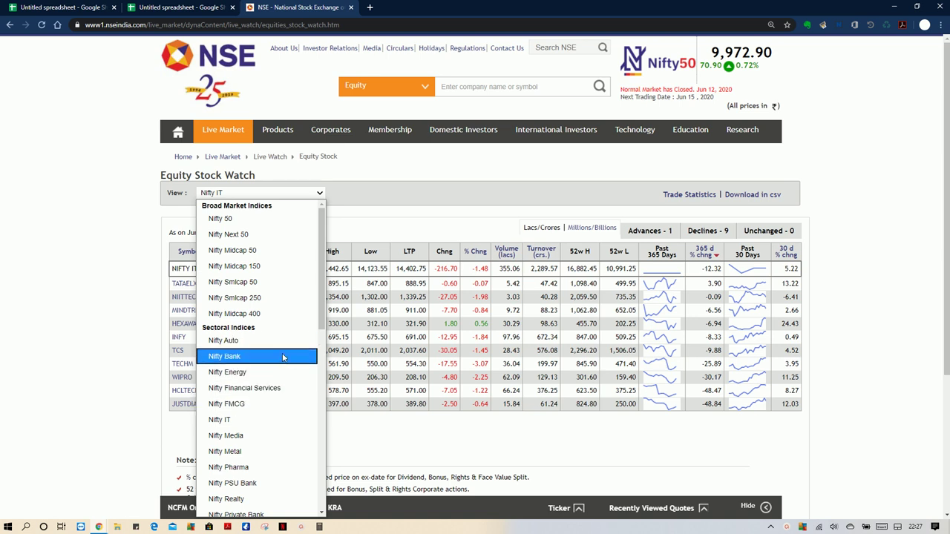
click(415, 223)
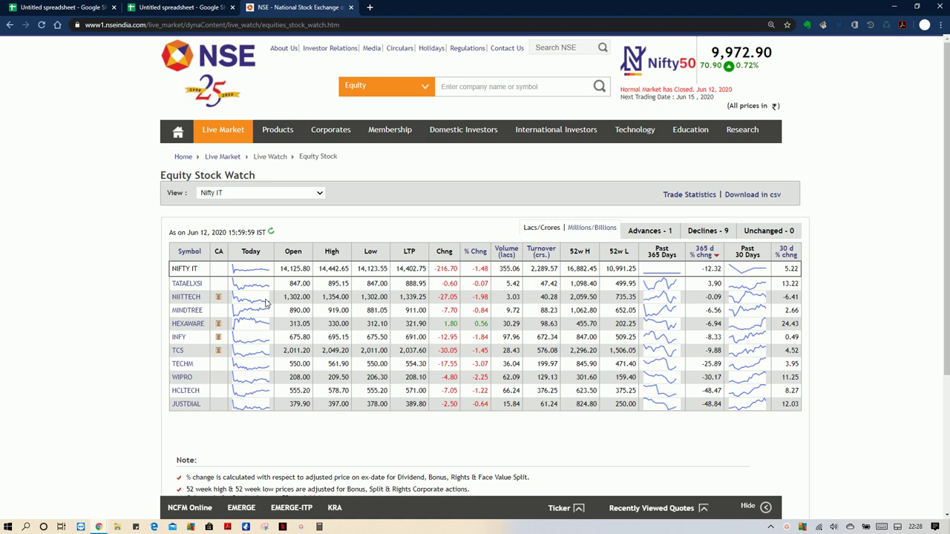
click(157, 8)
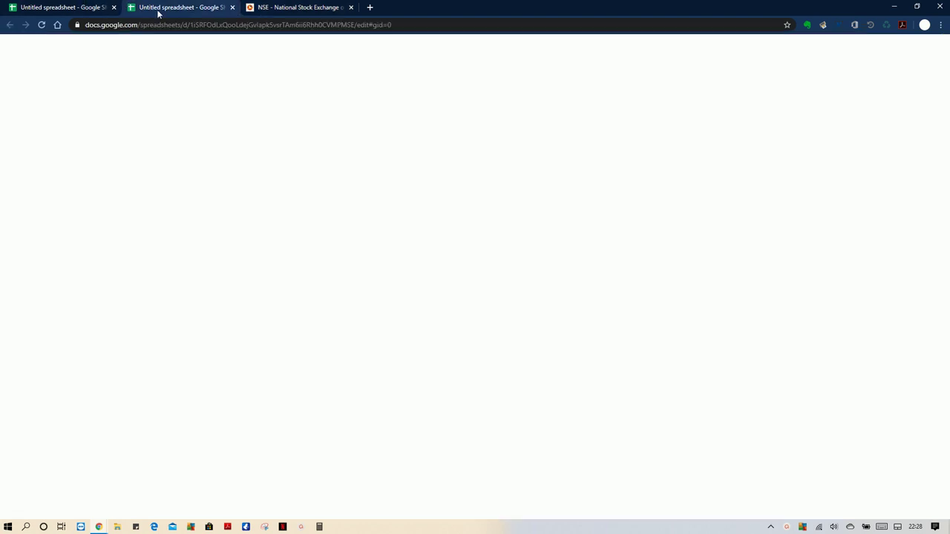
Step: Switch to the first spreadsheet with the index table and examine the 12-Jun 30-day percentage changes of NIFTY COMMODITIES, NIFTY METAL and NIFTY MEDIA
click(92, 6)
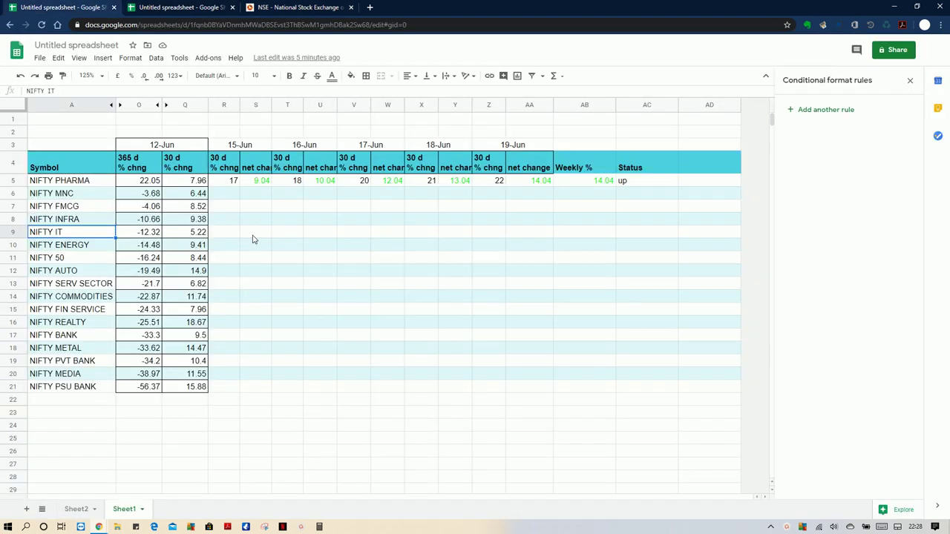
click(242, 212)
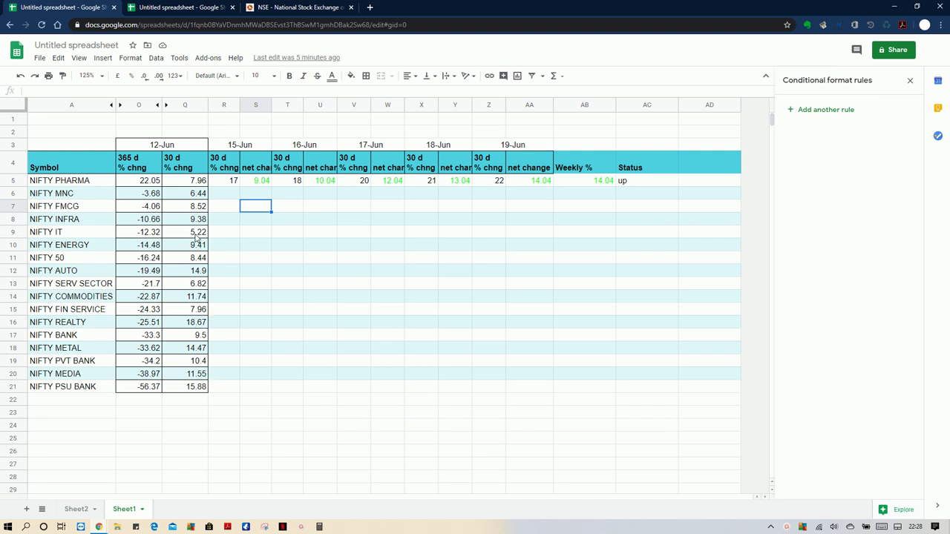
click(197, 297)
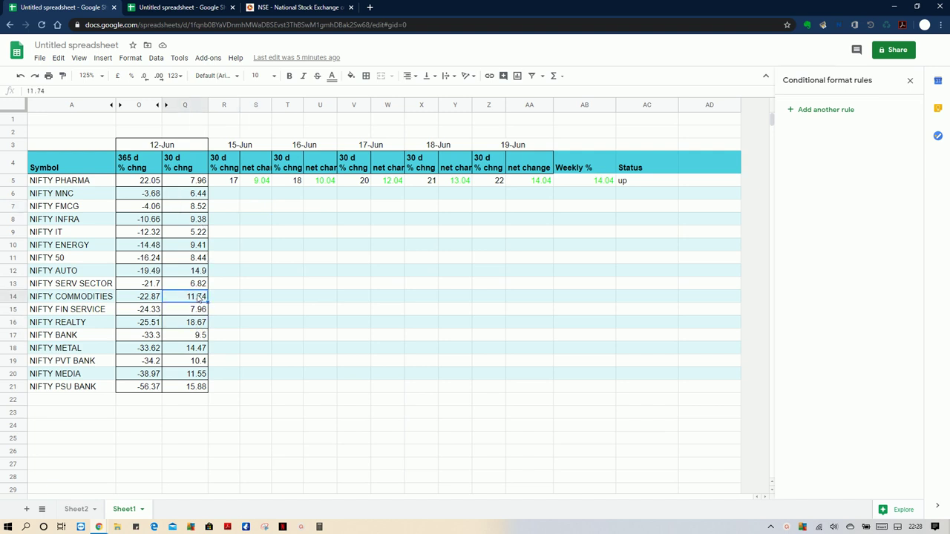
click(201, 351)
click(201, 376)
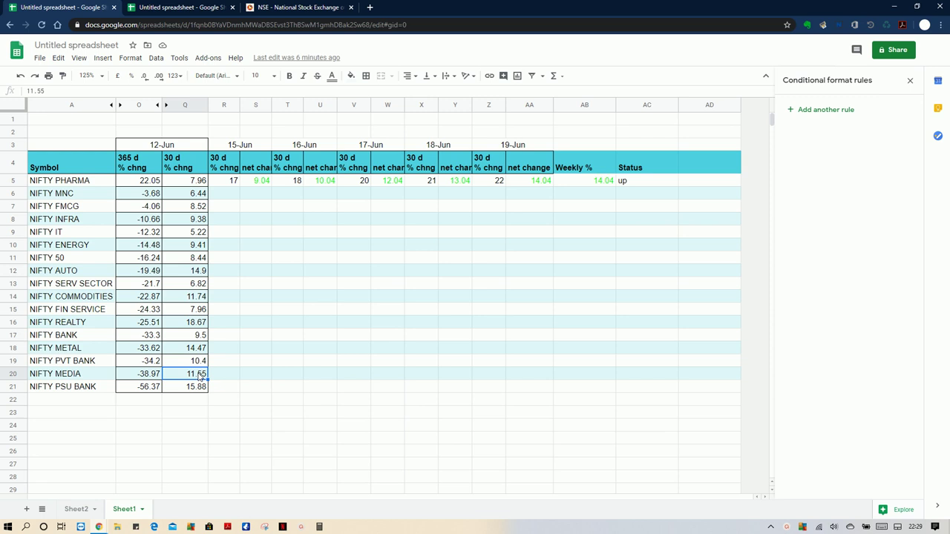
click(227, 221)
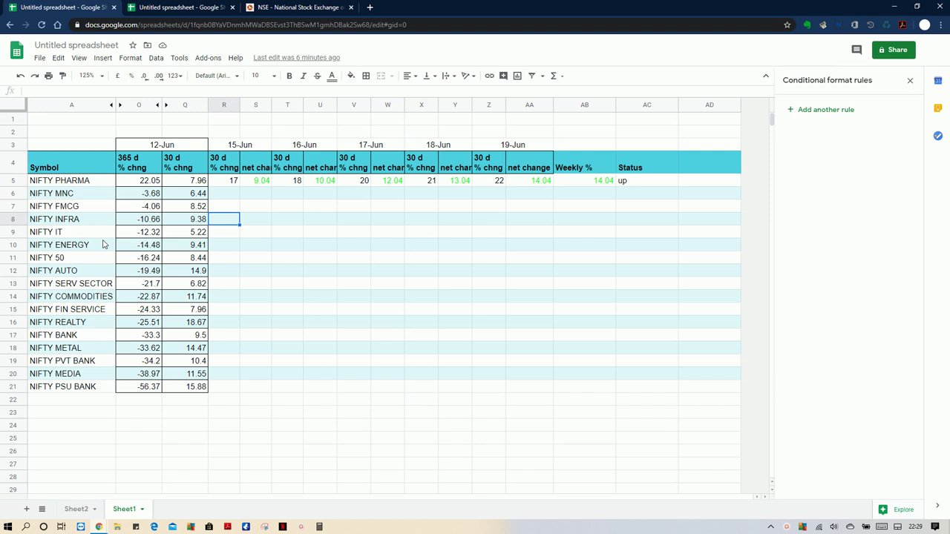
click(259, 236)
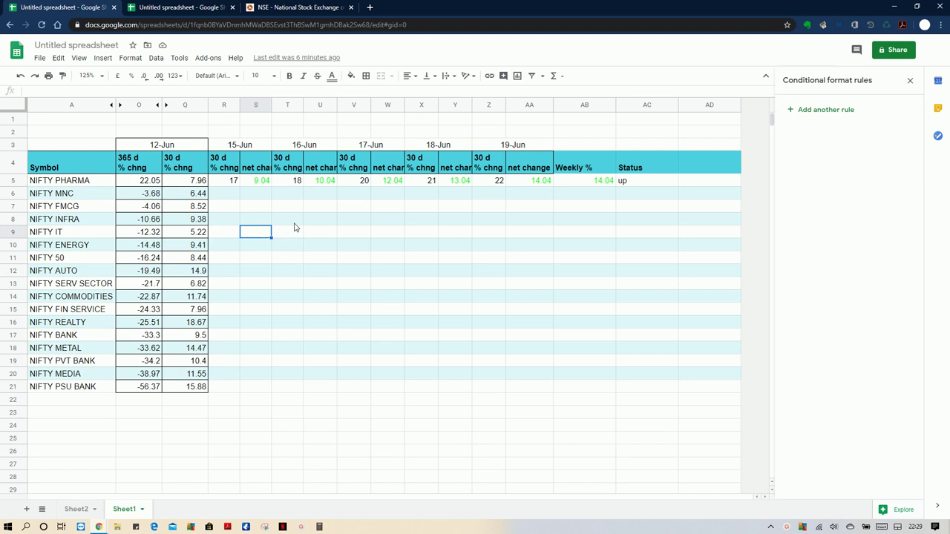
click(294, 227)
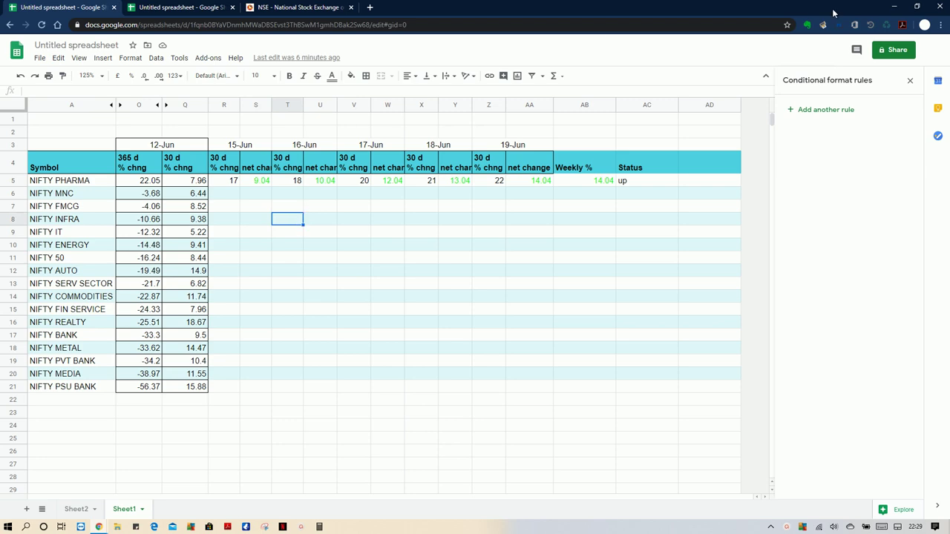